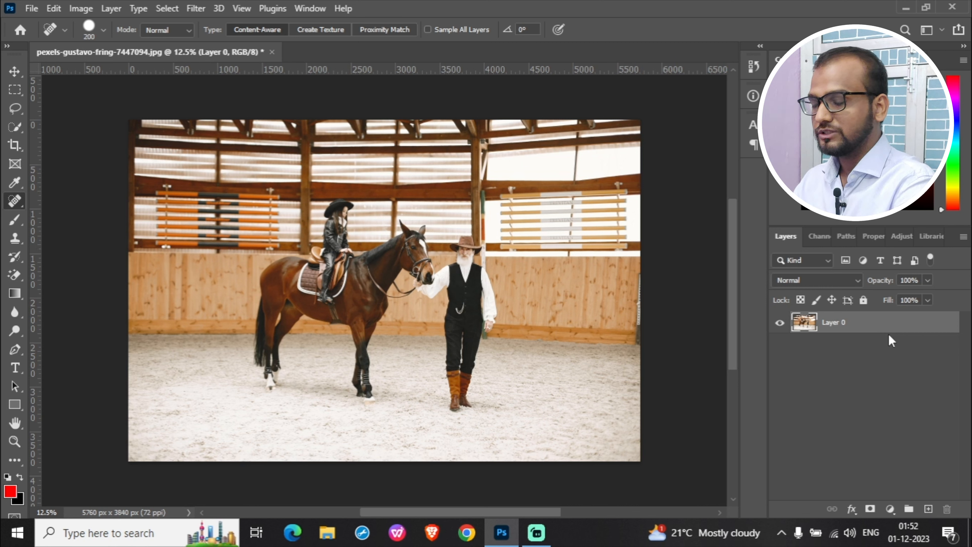
Step: Duplicate Layer 0 and make the copy the active layer
key("ctrl+j")
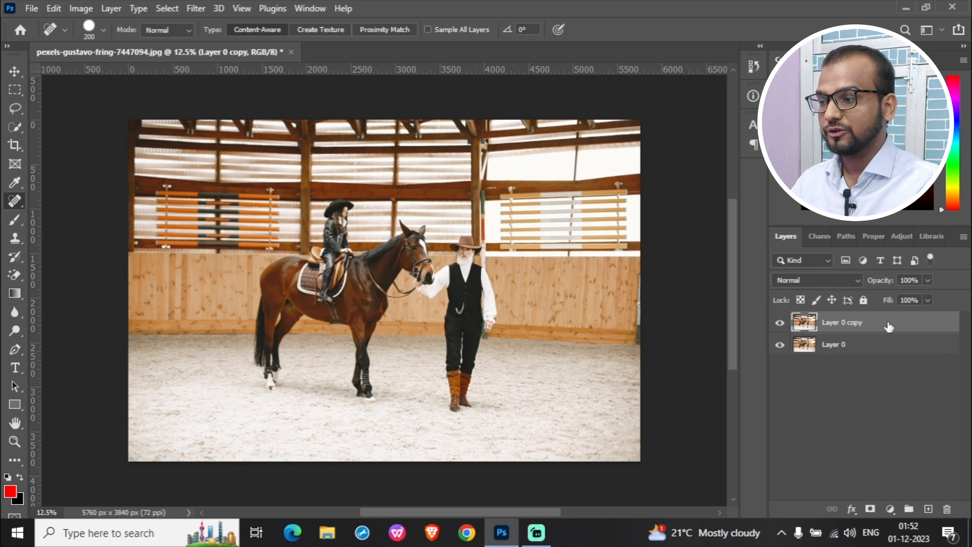
left_click(844, 348)
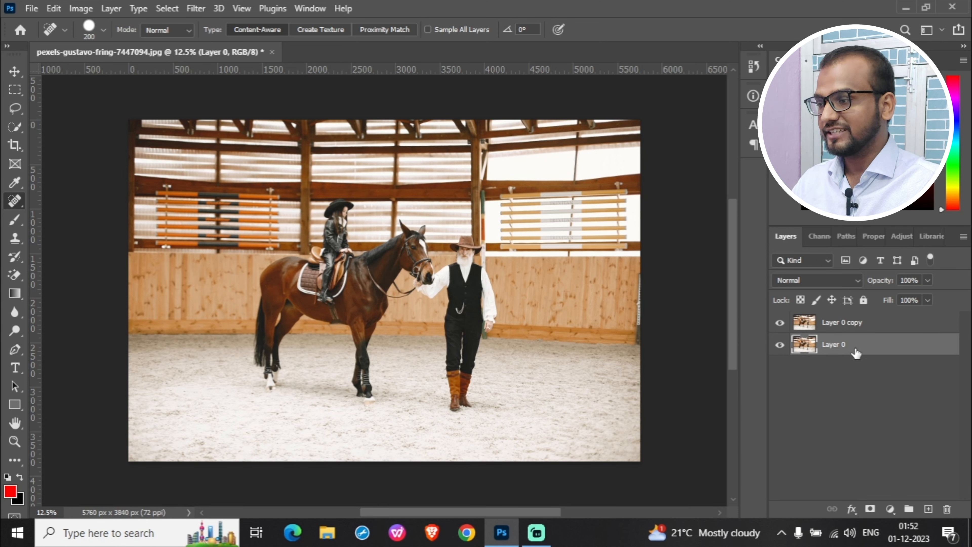
left_click(851, 327)
Step: Select the horse's head and neck on the copied layer using the Quick Selection tool with a brush size of 70
key("ctrl+0")
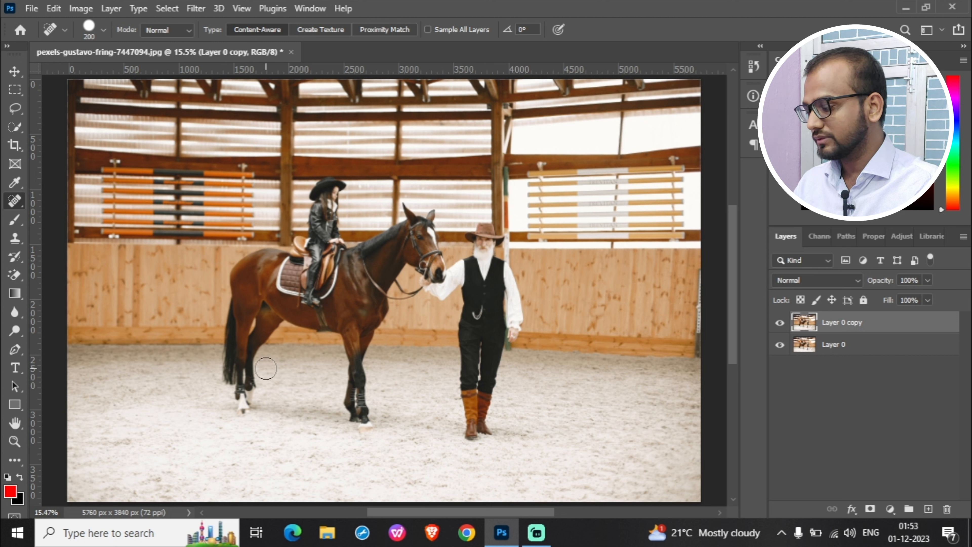
key("z")
left_click(434, 234)
left_click(433, 234)
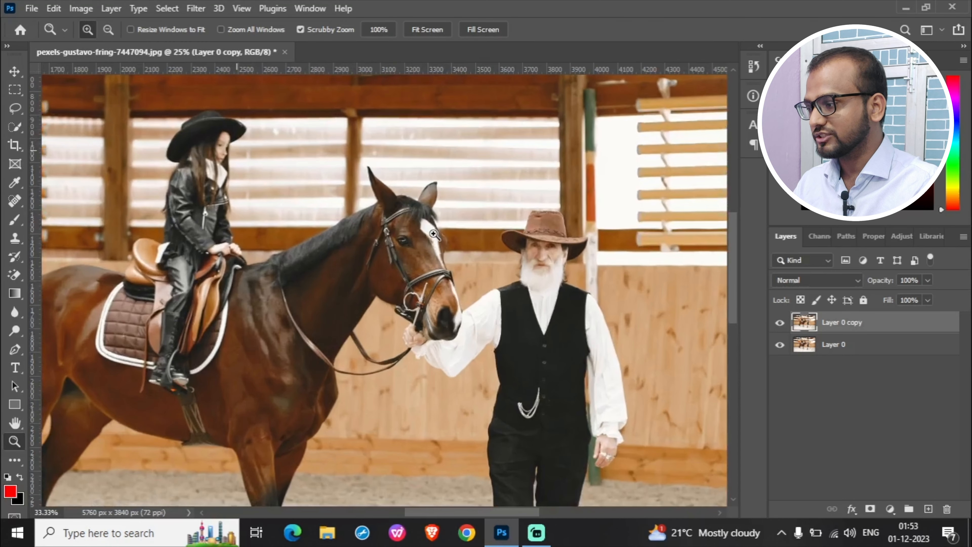
left_click(436, 351)
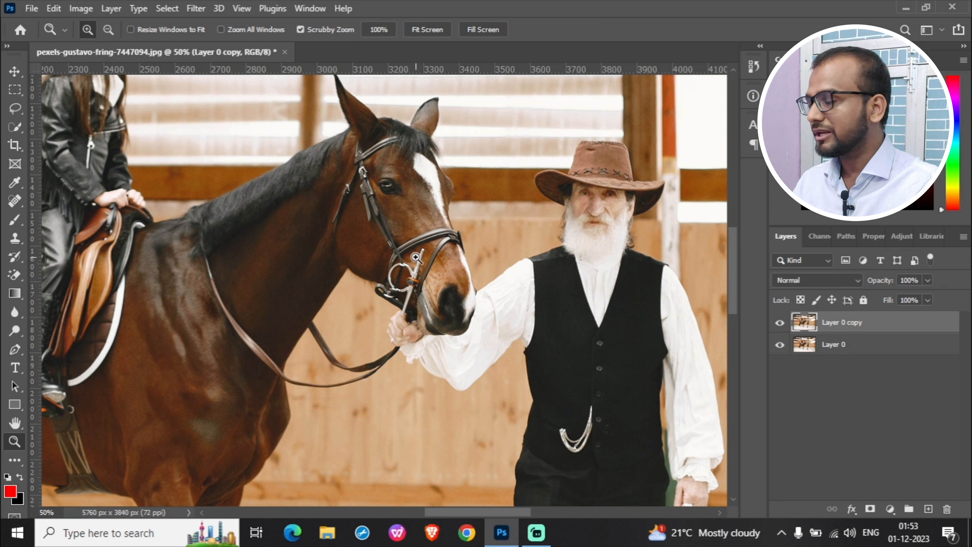
left_click(14, 128)
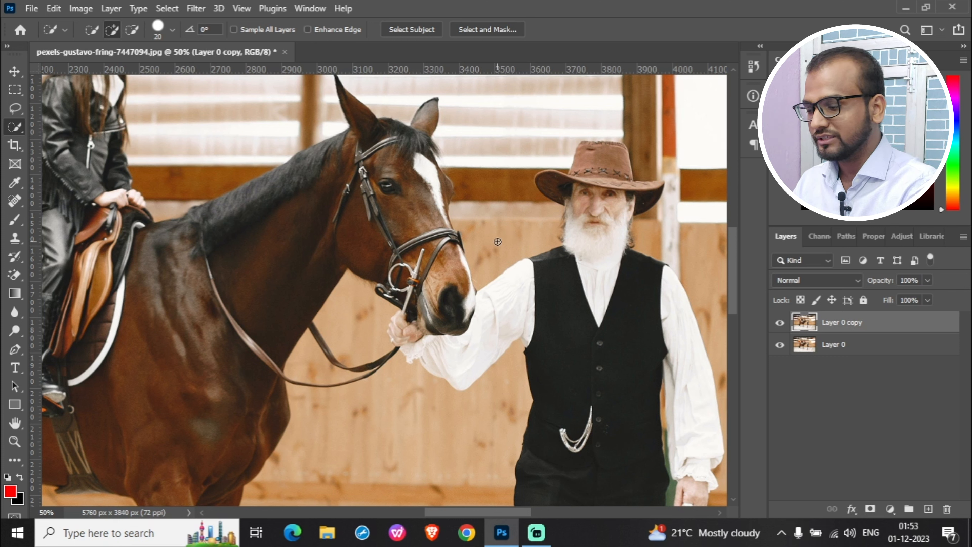
key("bracketright")
key("bracketright")
key("bracketright")
key("bracketright")
key("bracketright")
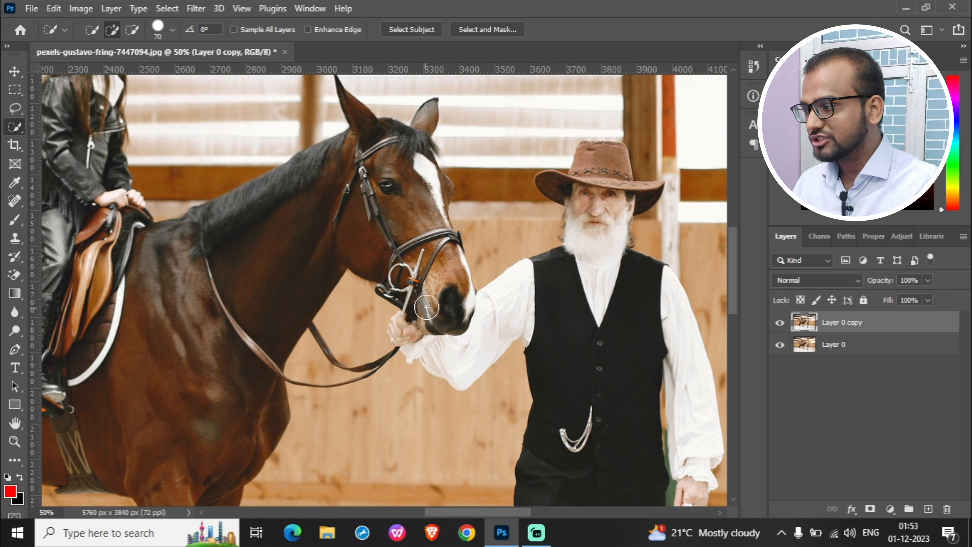
left_click_drag(403, 192, 408, 201)
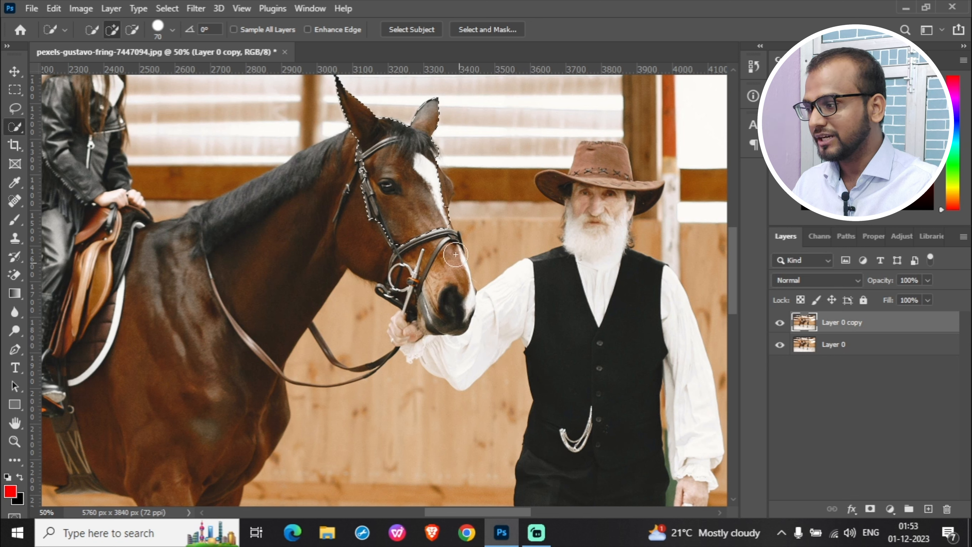
mouse_move(373, 207)
left_mouse_down()
mouse_move(421, 226)
mouse_move(454, 267)
left_mouse_up()
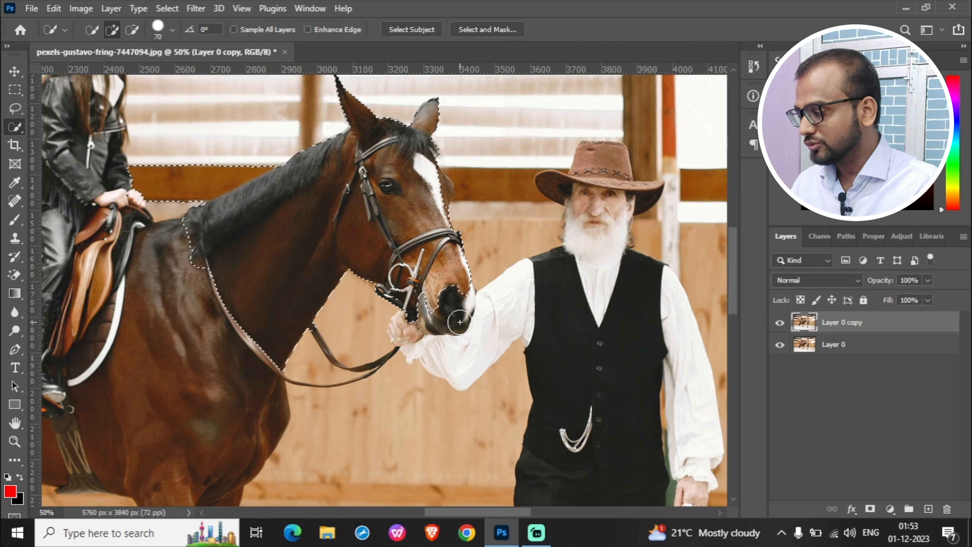
Step: Add the horse's dark nostril area and mouth to the selection
key("z")
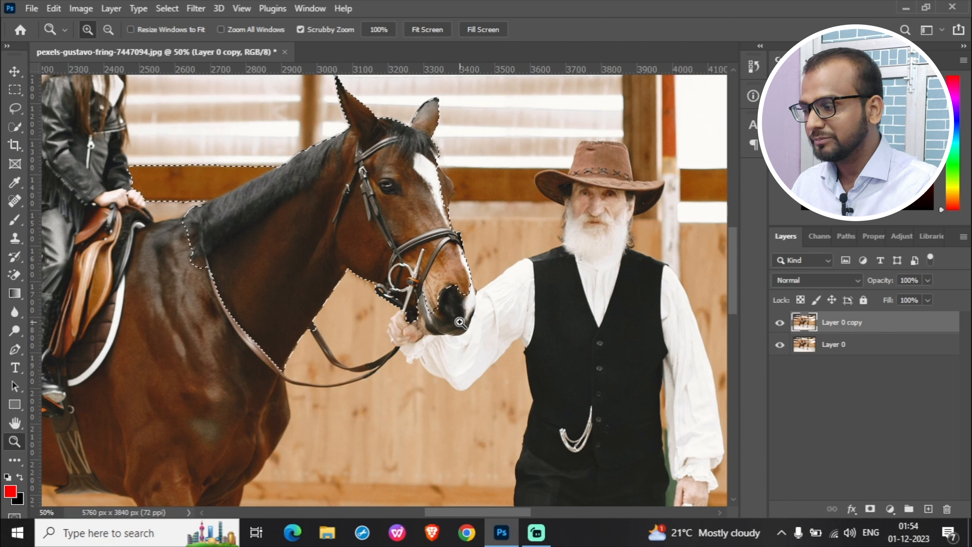
left_click(460, 322)
left_click(459, 322)
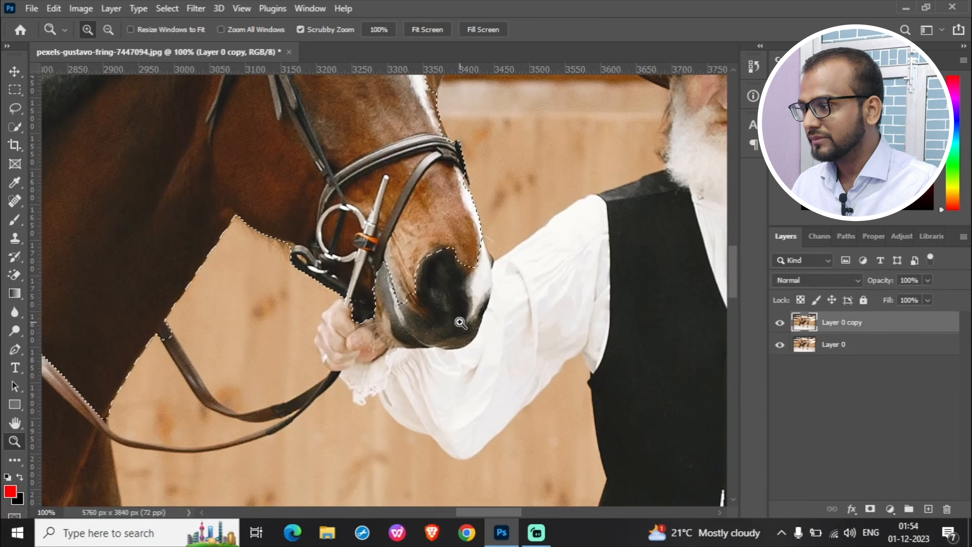
key("w")
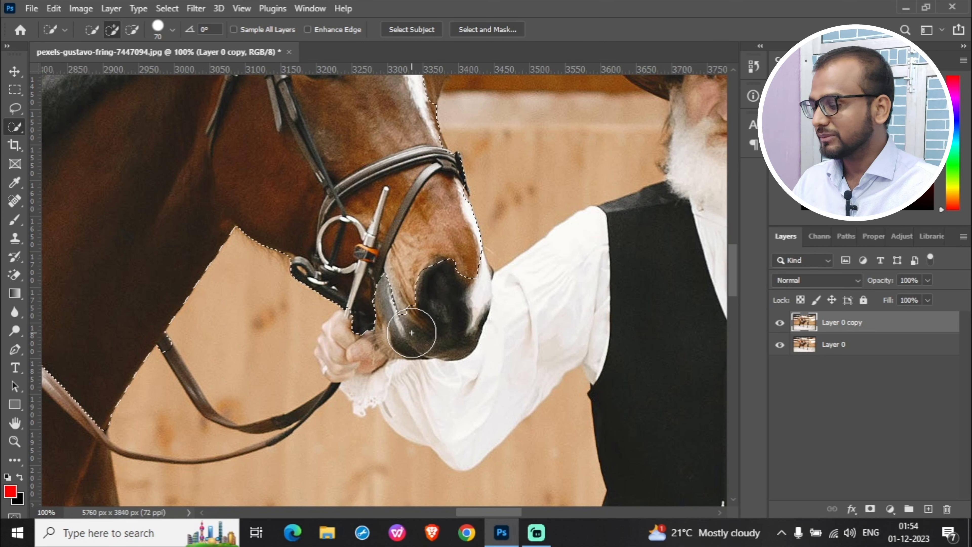
left_click_drag(431, 271, 452, 285)
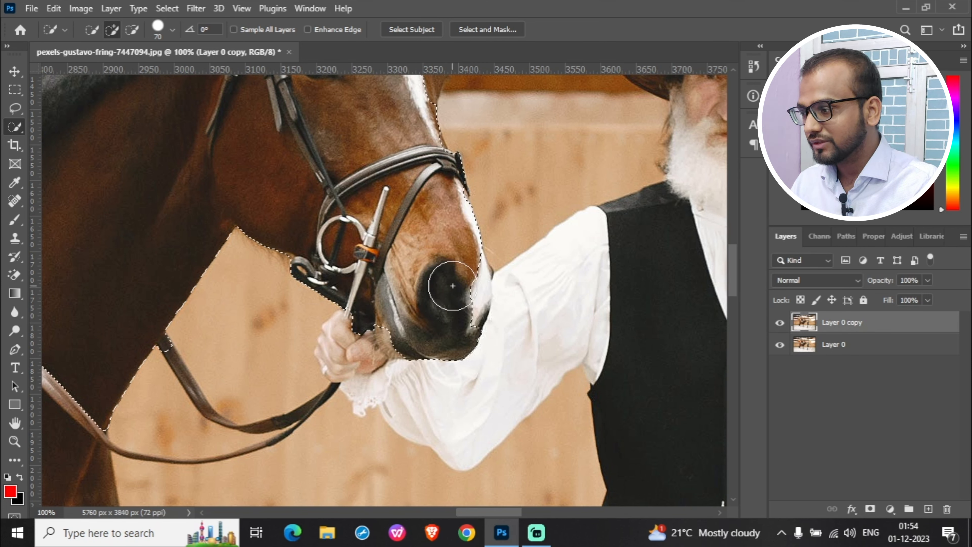
Step: Add the white edge of the horse's nose with a size 60 brush and subtract the man's sleeve from the selection
left_click(455, 291)
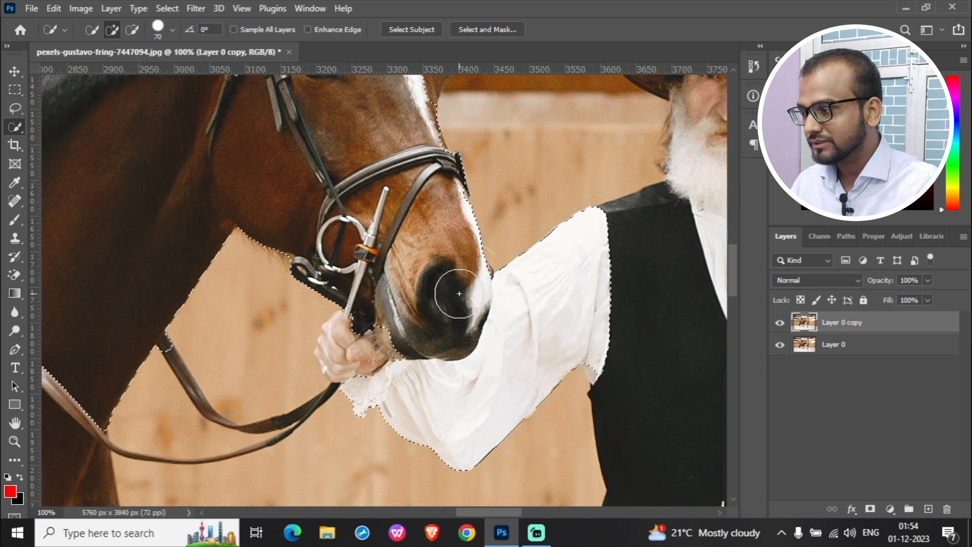
left_click(459, 294, "alt")
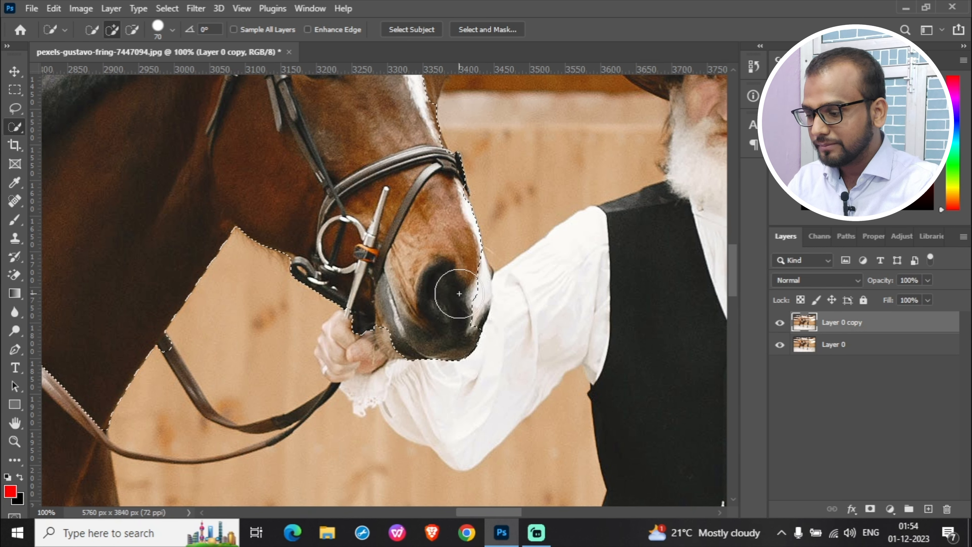
key("bracketleft")
left_click(466, 292)
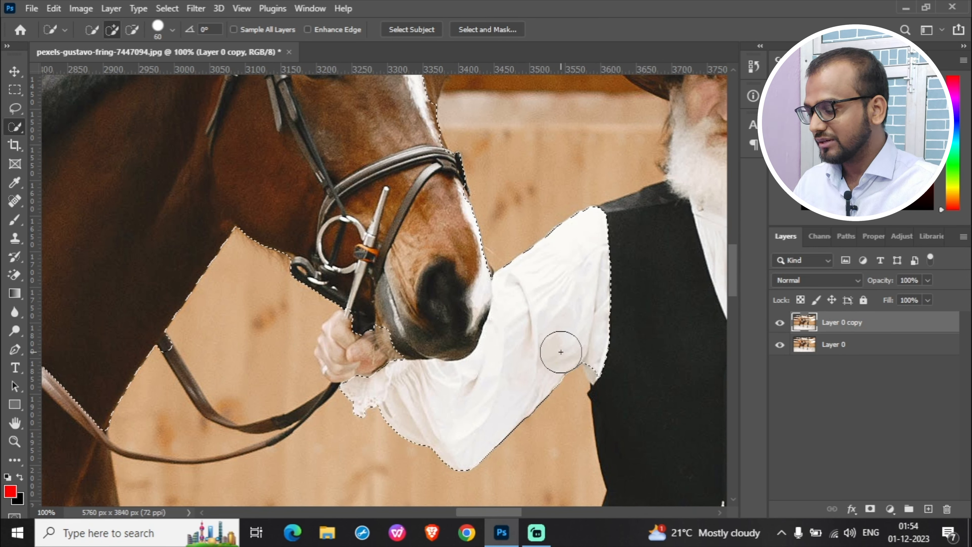
key("alt")
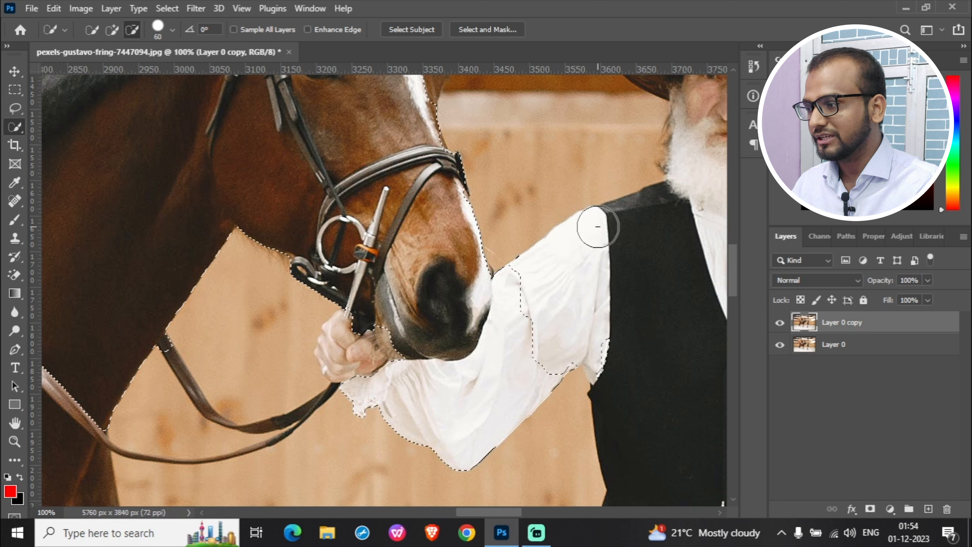
left_click(609, 341)
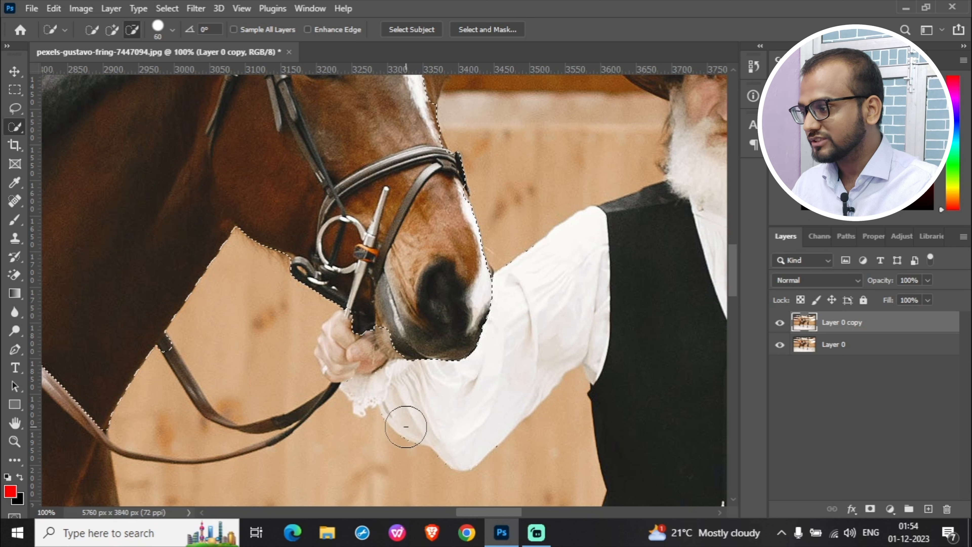
left_click(350, 395)
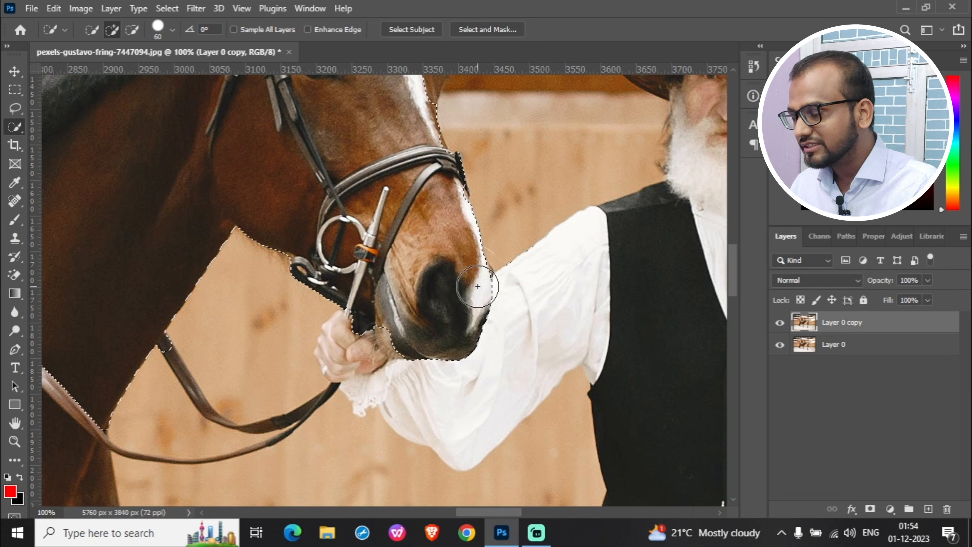
Step: Refine the selection along the front of the nose with a size 10 brush, subtracting the sleeve's edge and adding the nose tip
key("z")
left_click(490, 268)
left_click(490, 268)
key("w")
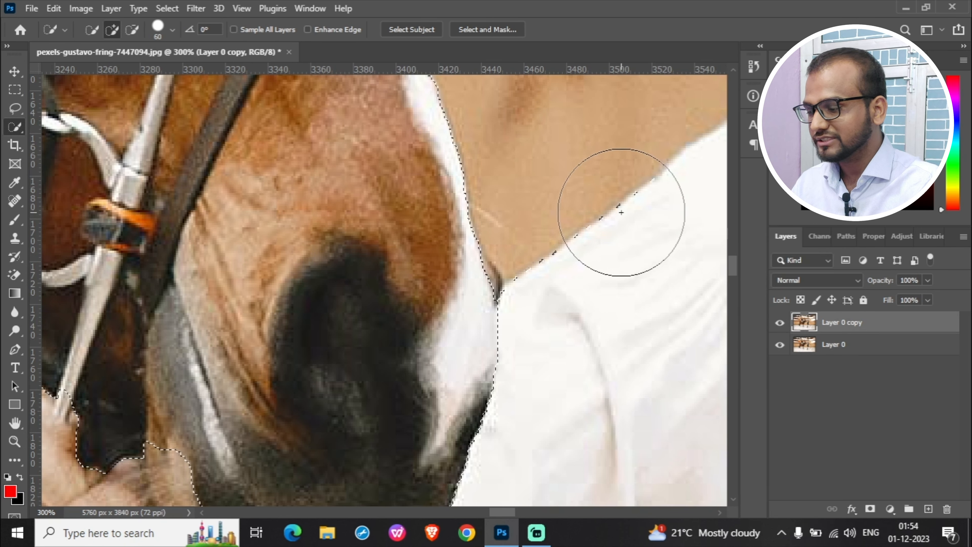
key("bracketleft")
key("bracketleft")
key("bracketleft")
key("bracketleft")
key("bracketleft")
key("bracketleft")
key("bracketleft")
key("bracketleft")
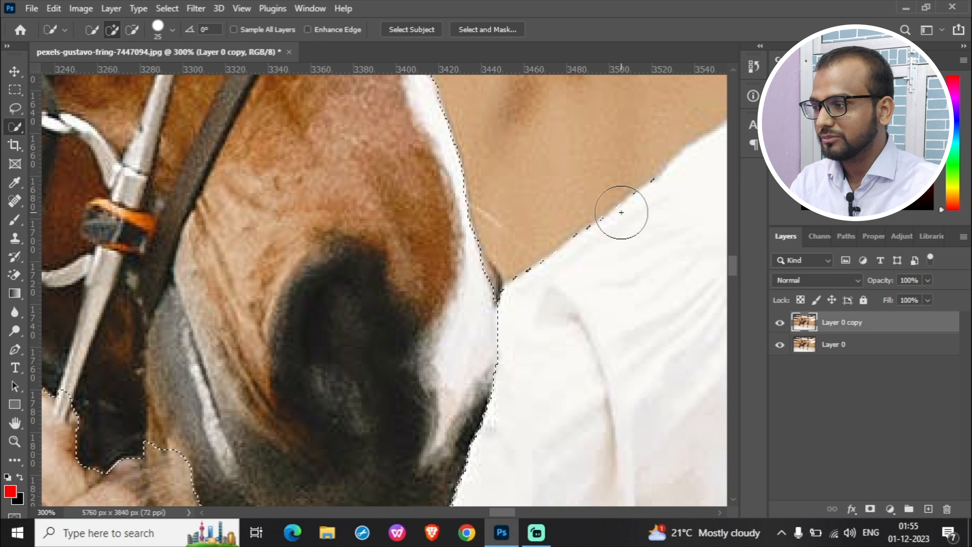
key("bracketleft")
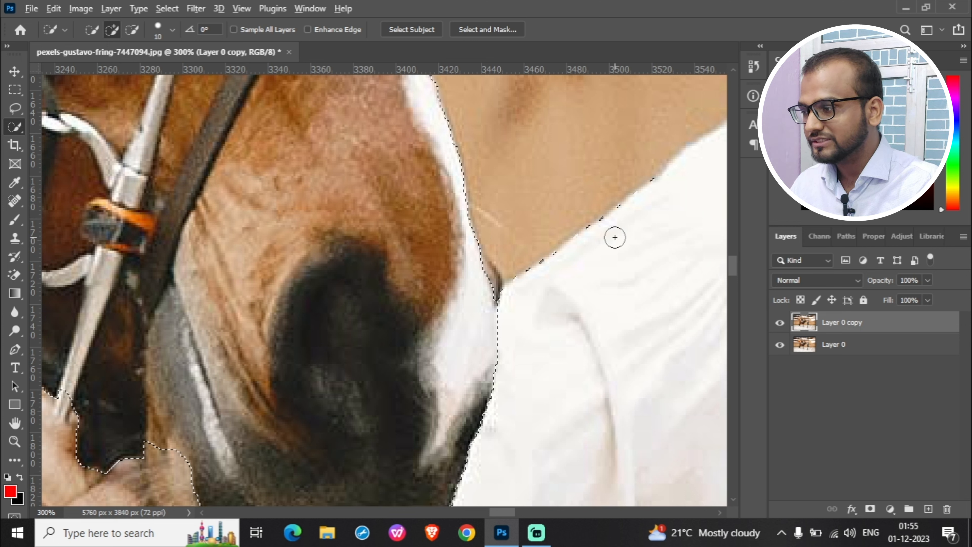
key("alt")
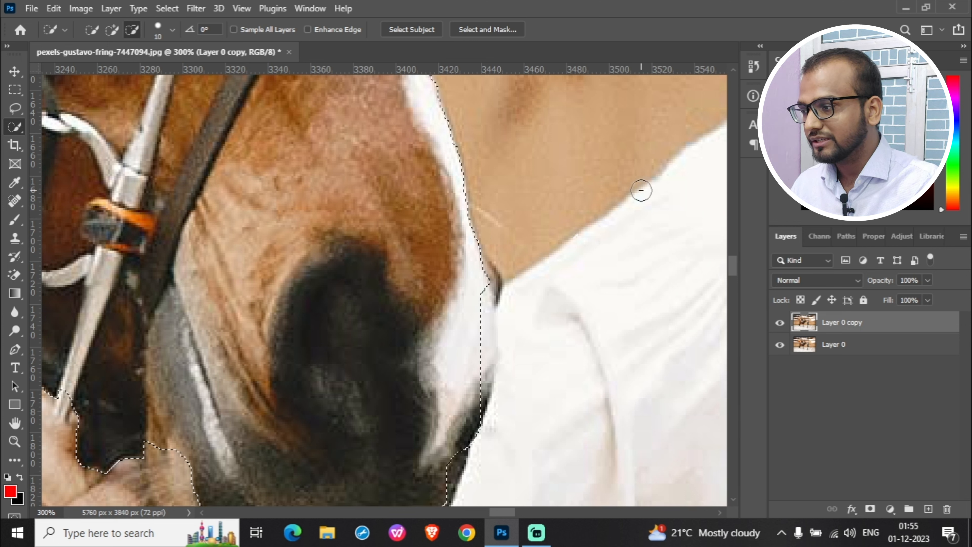
key("alt")
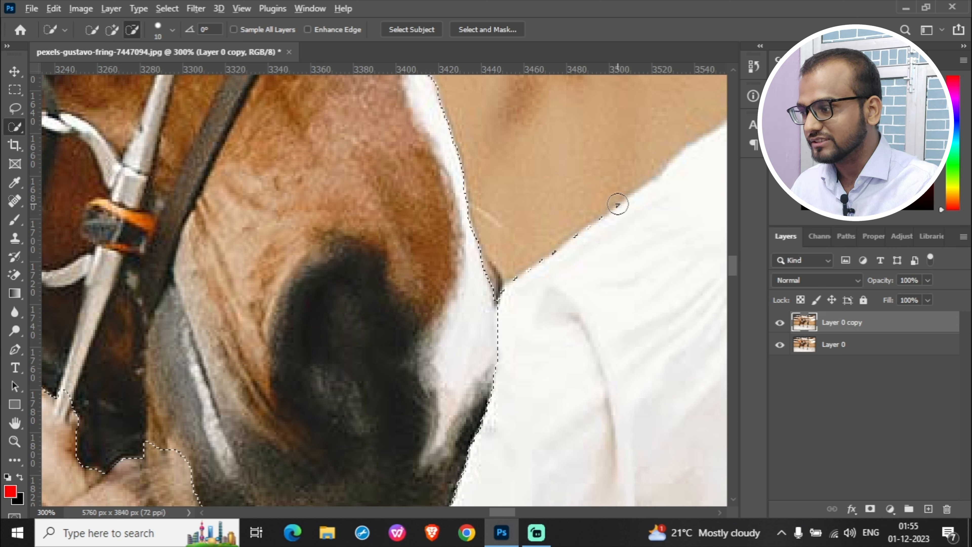
left_click(479, 282)
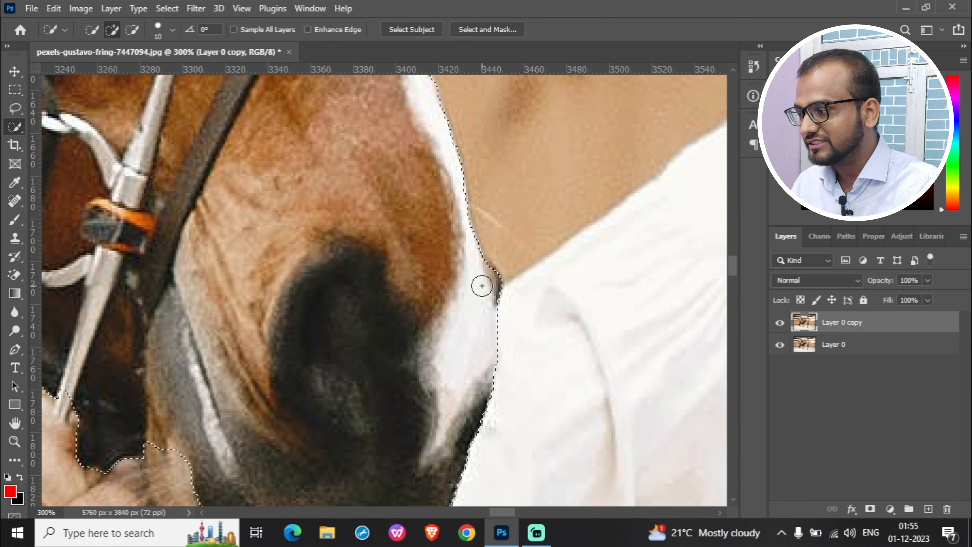
Step: Extend the selection over the horse's chin, between the mouth and the man's fingers
scroll(482, 285, "down", 5)
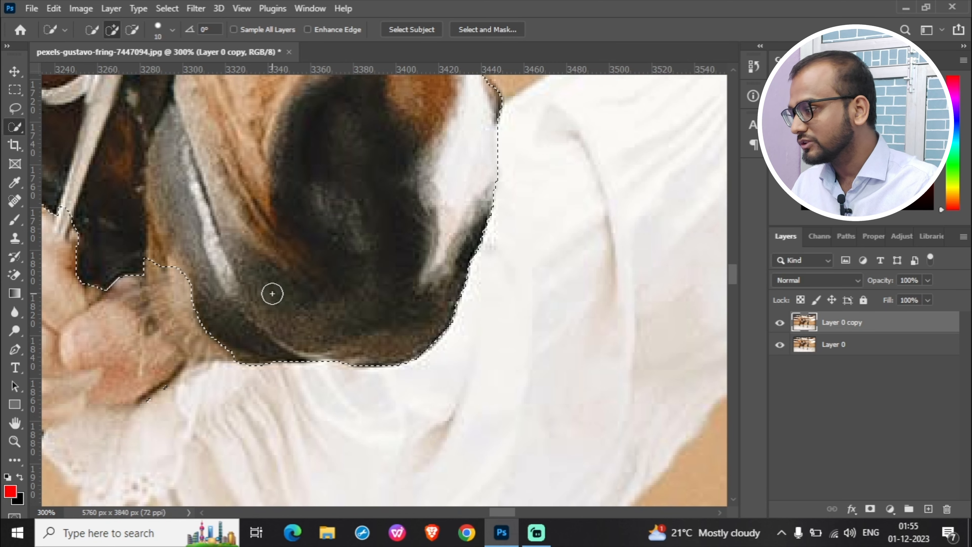
left_click(210, 346)
left_click_drag(186, 323, 178, 281)
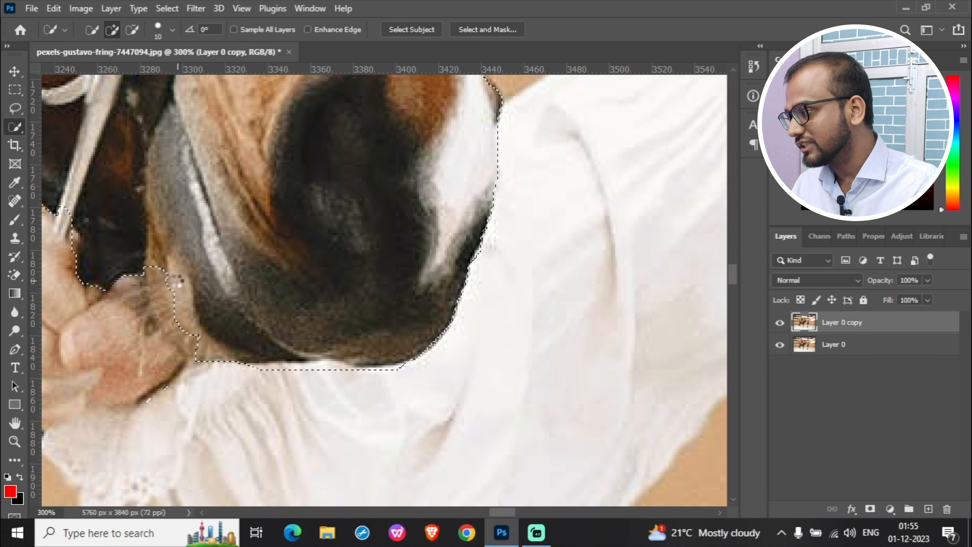
scroll(139, 406, "down", 1)
scroll(139, 407, "down", 1)
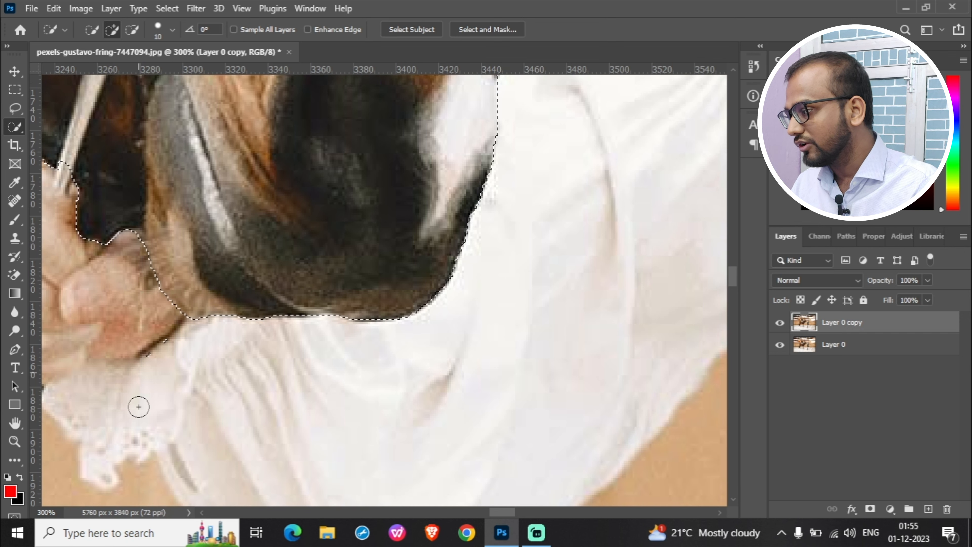
Step: Subtract the stray selected sliver beneath the man's fingers from the selection
key("ctrl+space")
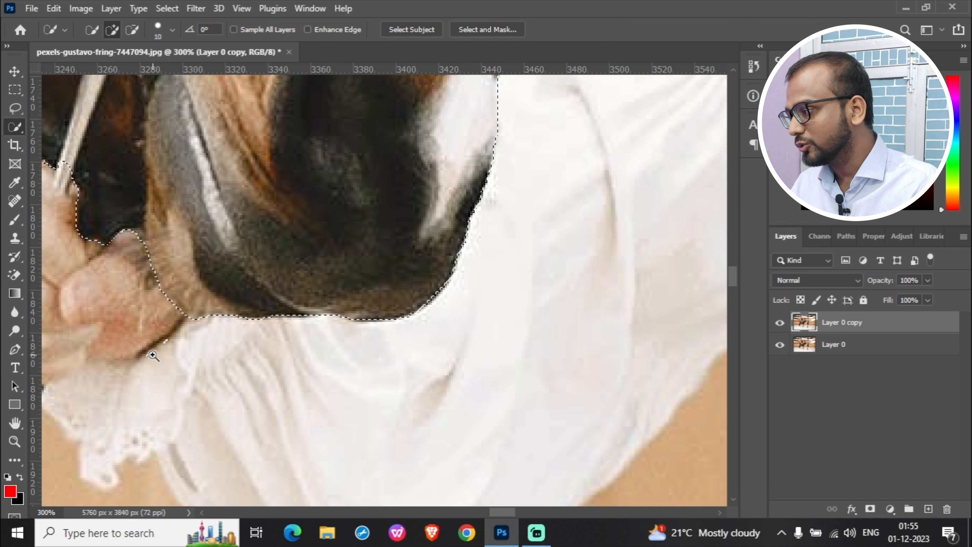
left_click(121, 358)
left_click(121, 358)
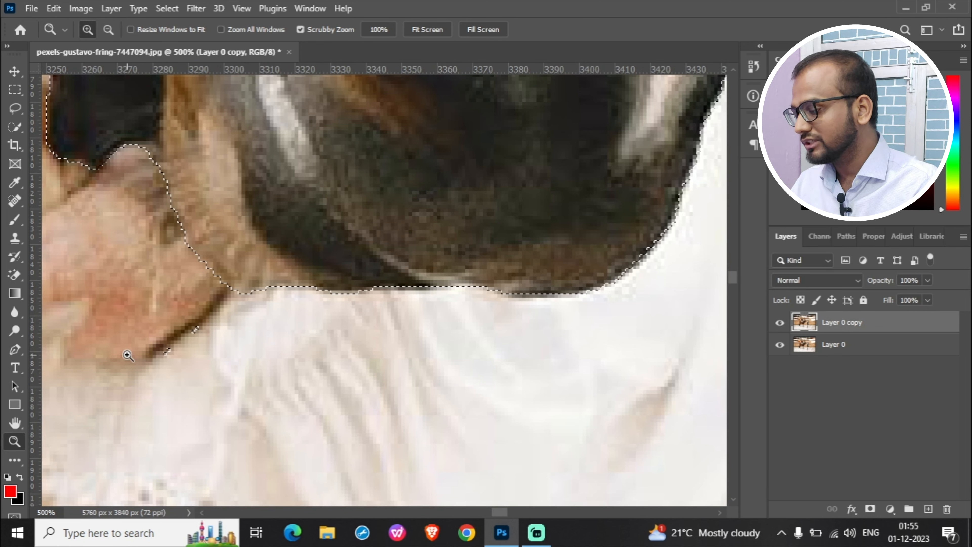
key("w")
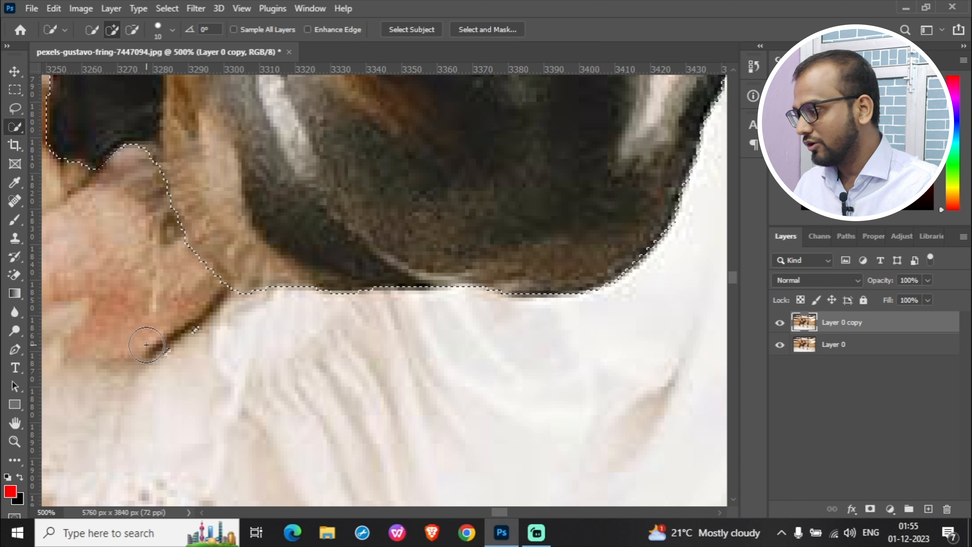
key("alt")
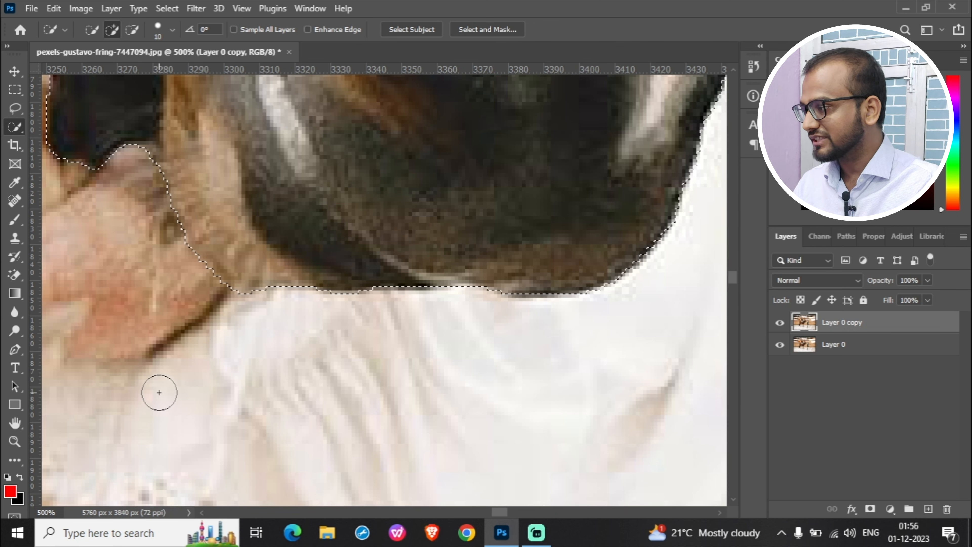
key("z")
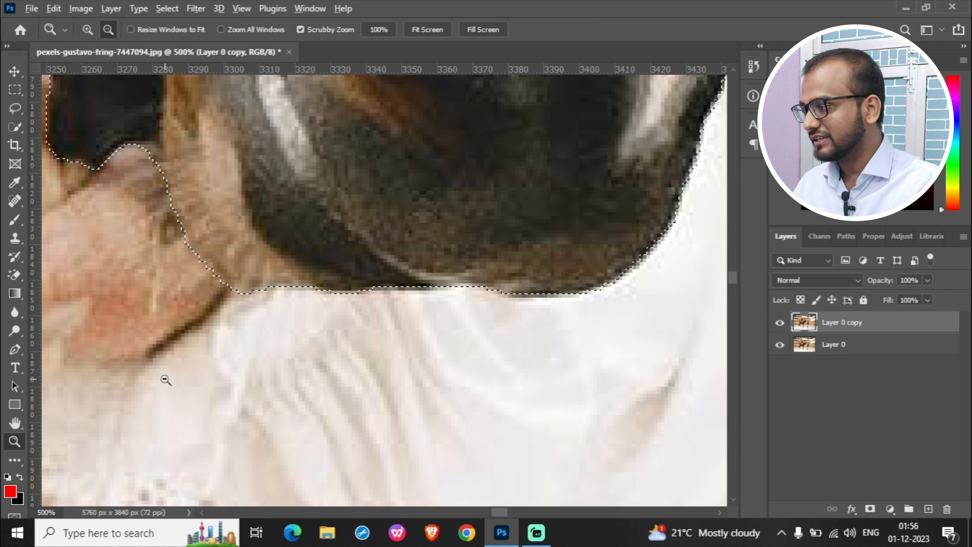
left_click(166, 379)
left_click(166, 379)
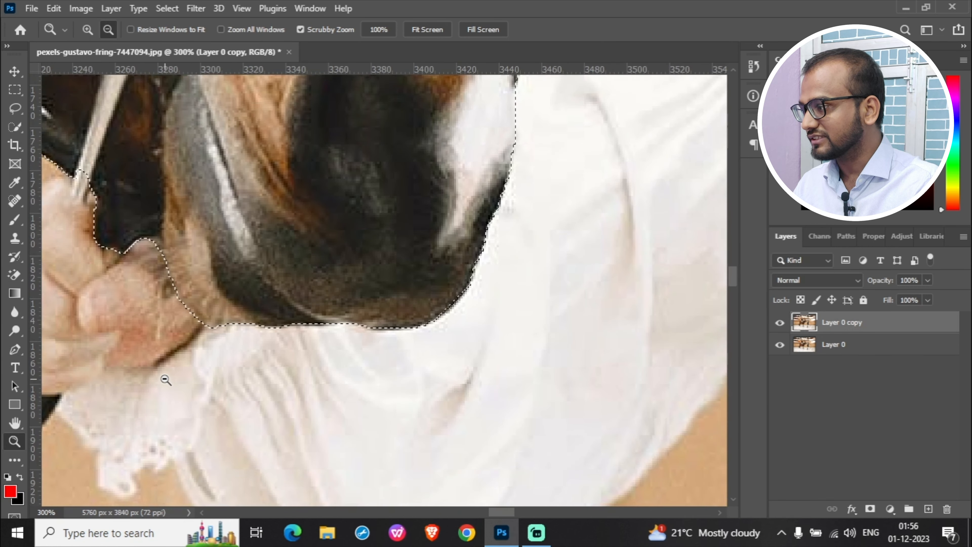
left_click(165, 380, "alt")
left_click(165, 379, "alt")
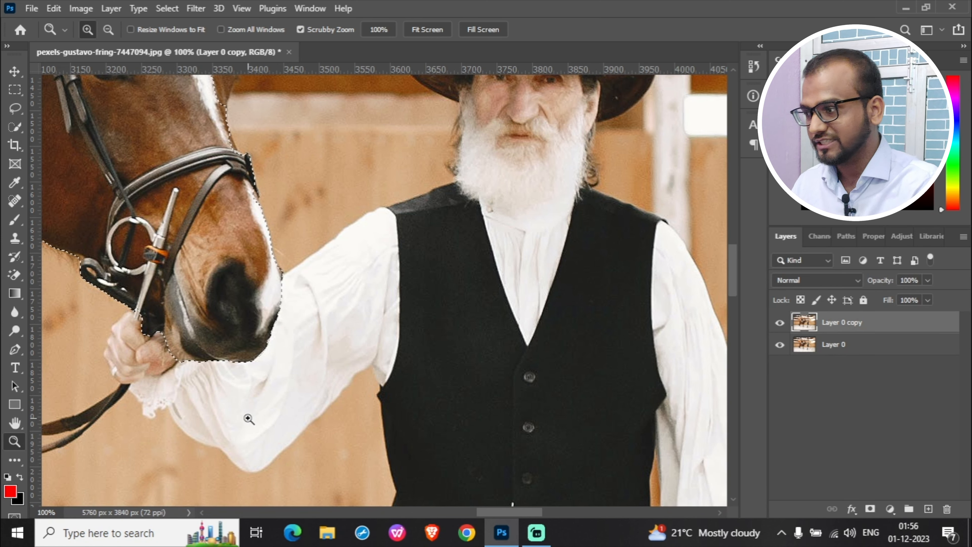
Step: Copy the selected horse head and neck from the duplicated photo onto a new layer
scroll(249, 414, "up", 1)
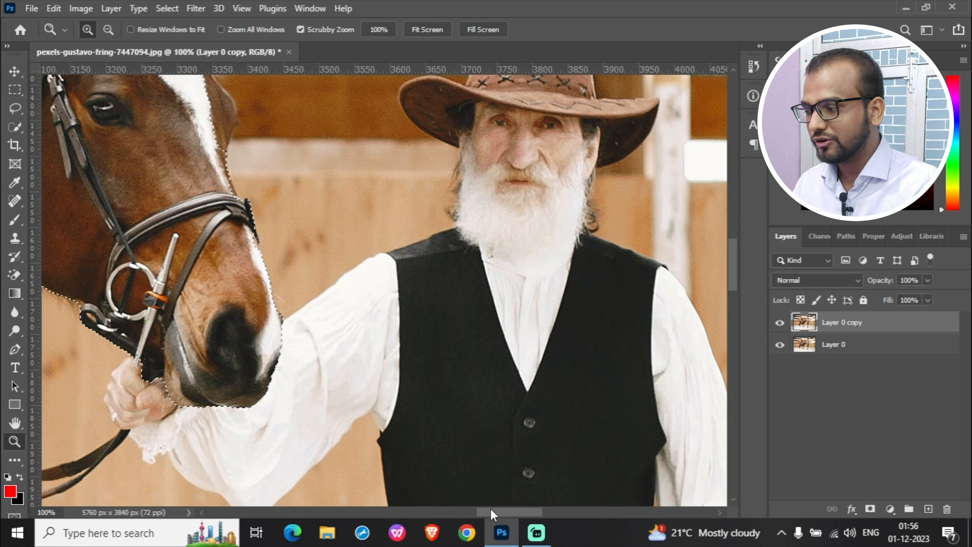
left_click_drag(503, 512, 483, 512)
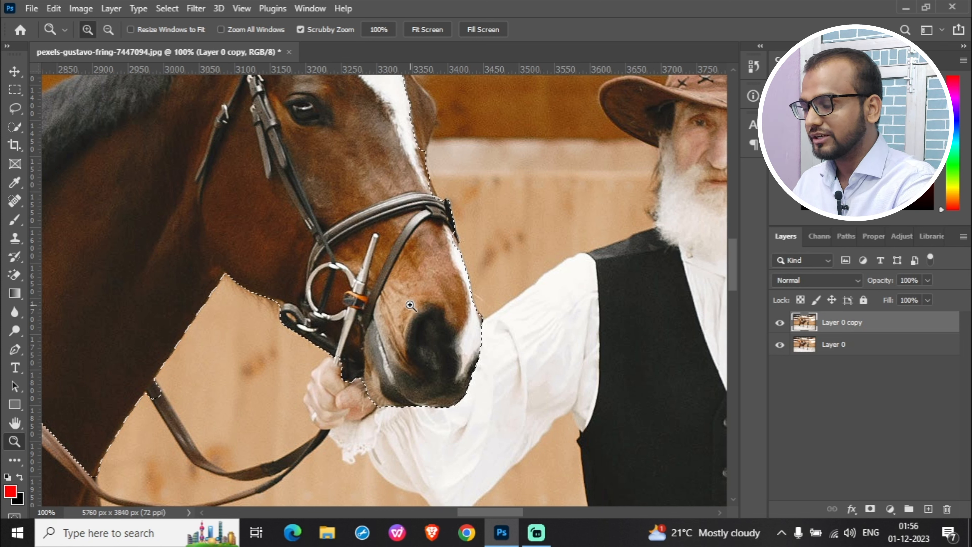
key("ctrl+j")
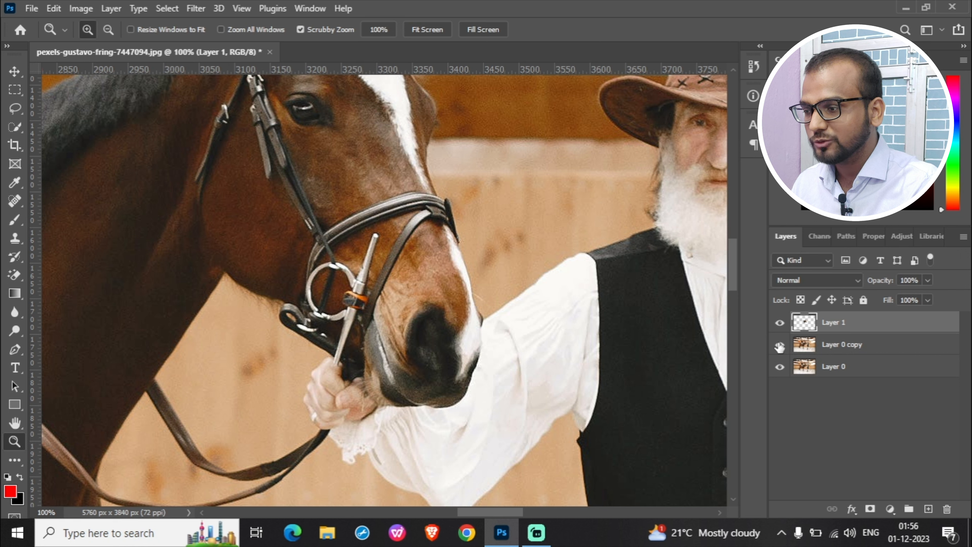
Step: Hide both photo layers to inspect the cut-out horse head against transparency, then show them again
left_click(780, 367)
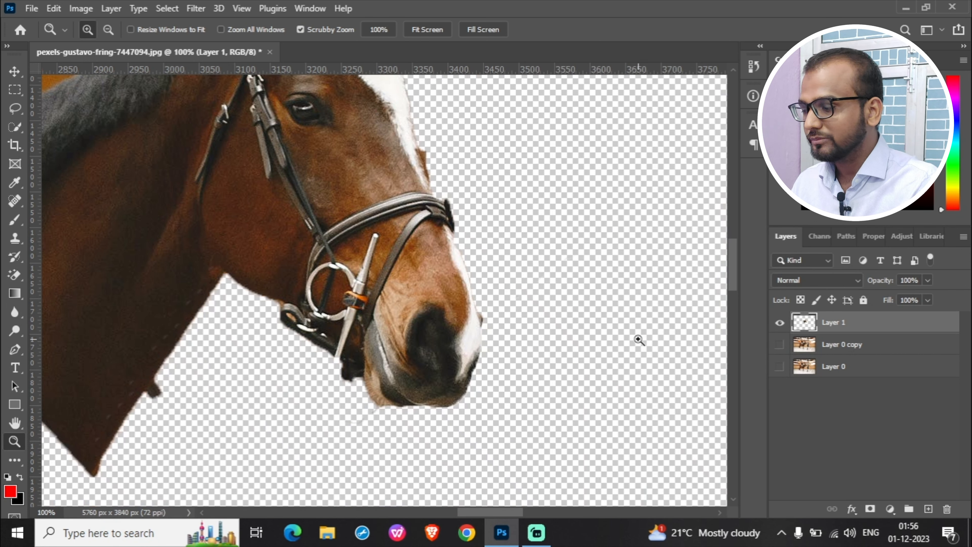
key("ctrl+0")
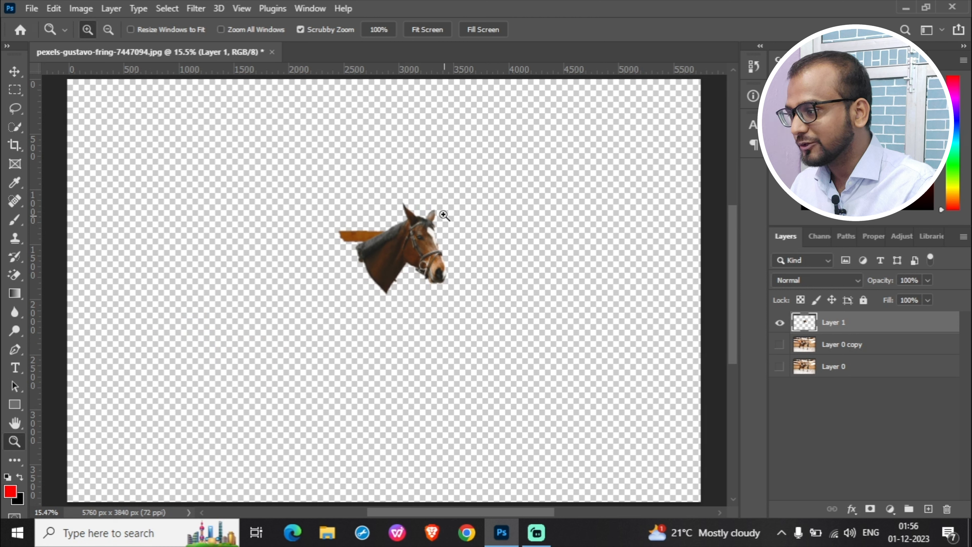
left_click(780, 345)
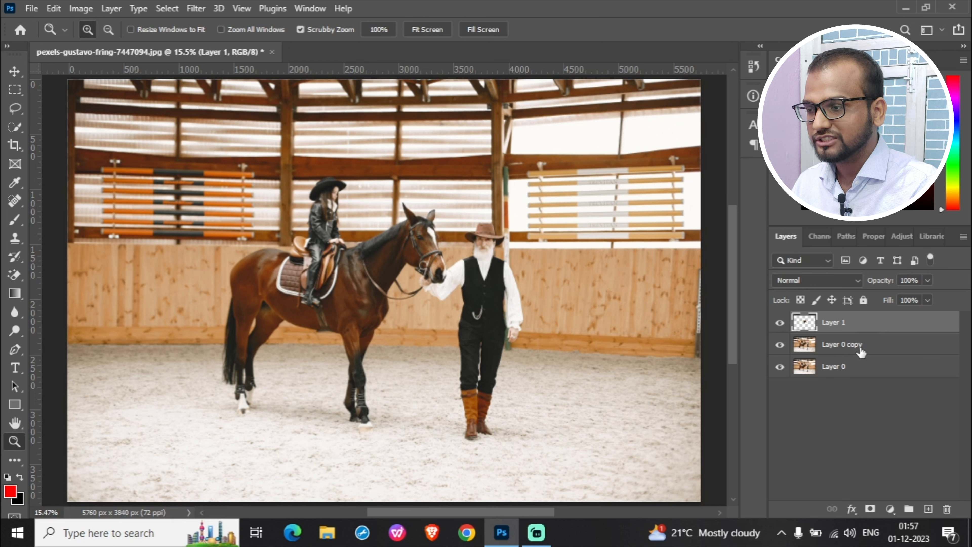
Step: On the Layer 0 copy layer, replace the man's lower legs and boots with nearby sand using the Patch tool, and deselect
left_click(861, 347)
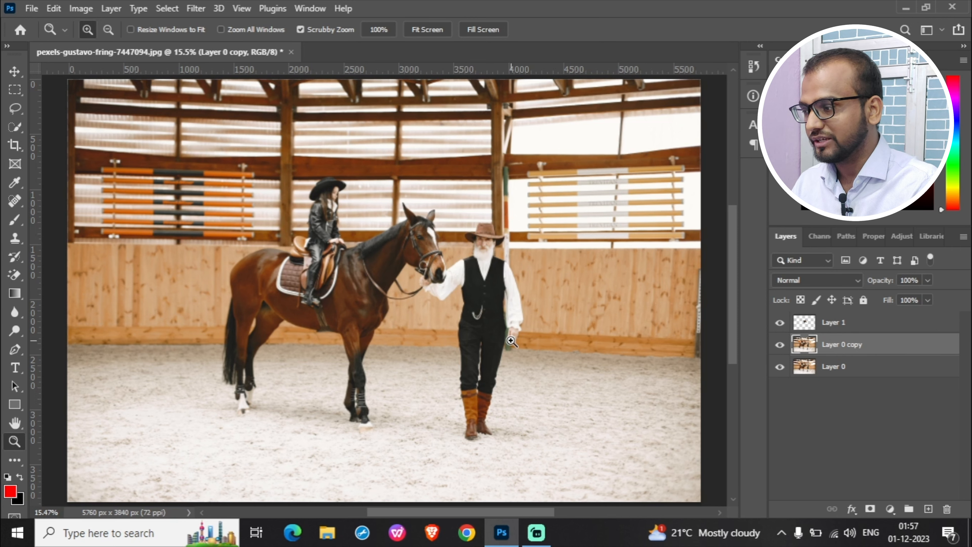
left_click(471, 259)
scroll(497, 346, "down", 5)
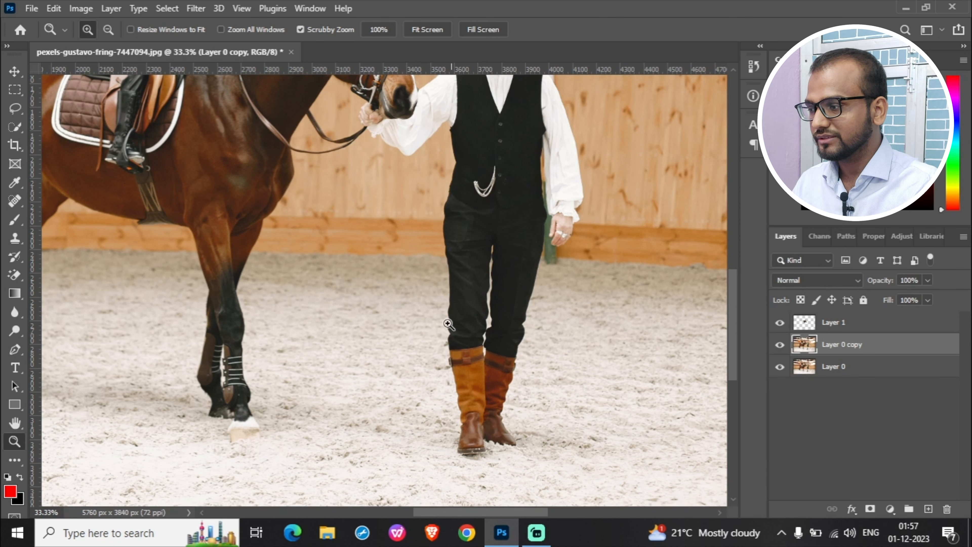
scroll(729, 294, "down", 2)
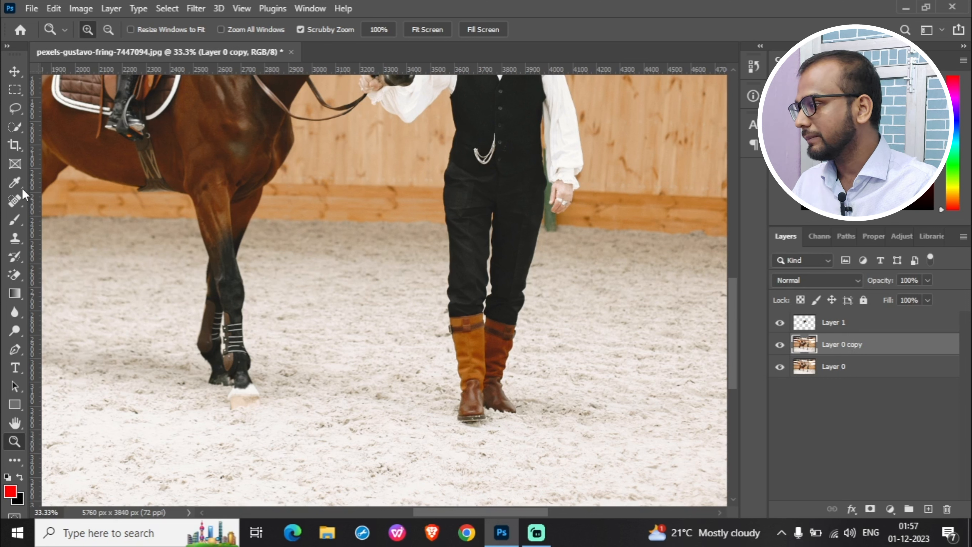
left_click(15, 202)
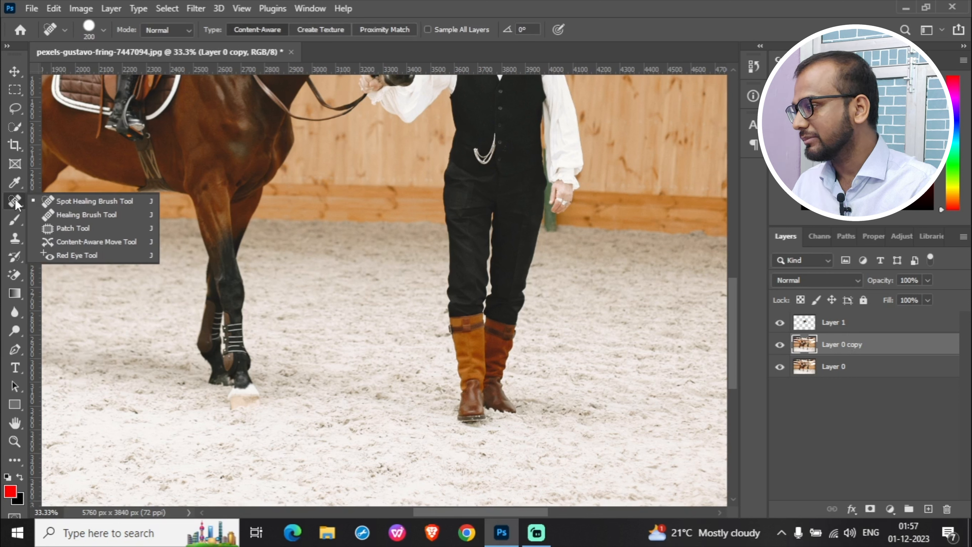
left_click(88, 229)
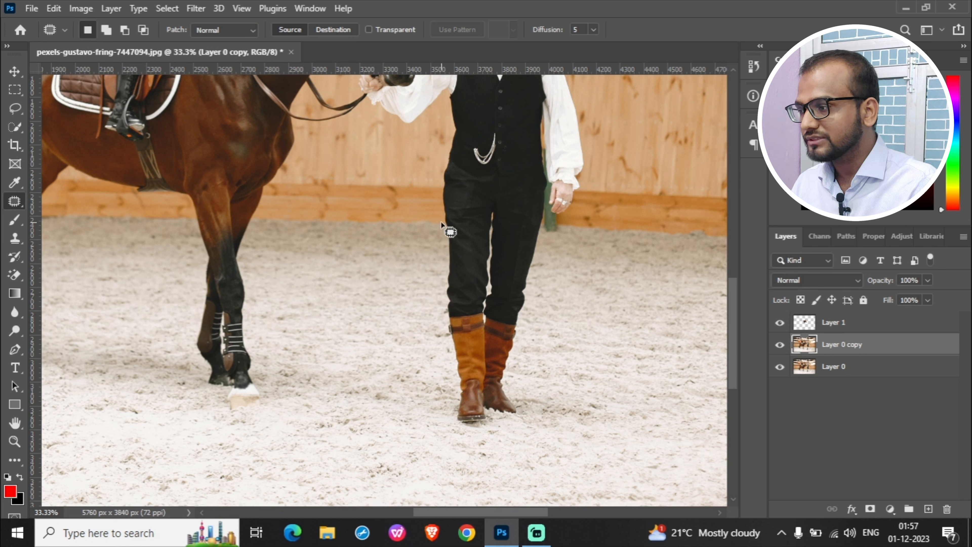
mouse_move(438, 237)
left_mouse_down()
mouse_move(515, 254)
mouse_move(545, 285)
mouse_move(520, 373)
mouse_move(525, 418)
mouse_move(459, 432)
mouse_move(440, 295)
left_mouse_up()
left_click_drag(437, 244, 438, 237)
left_click_drag(477, 313, 336, 315)
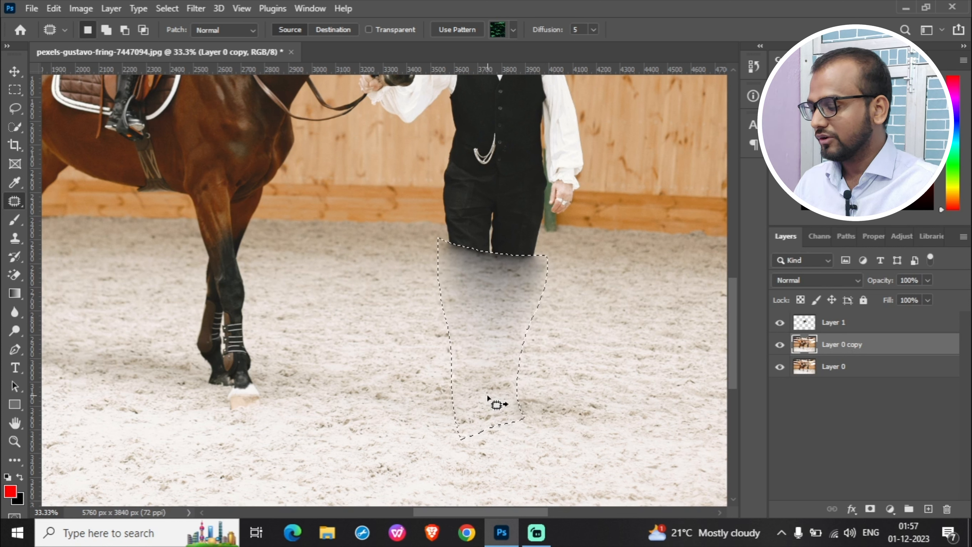
key("ctrl+d")
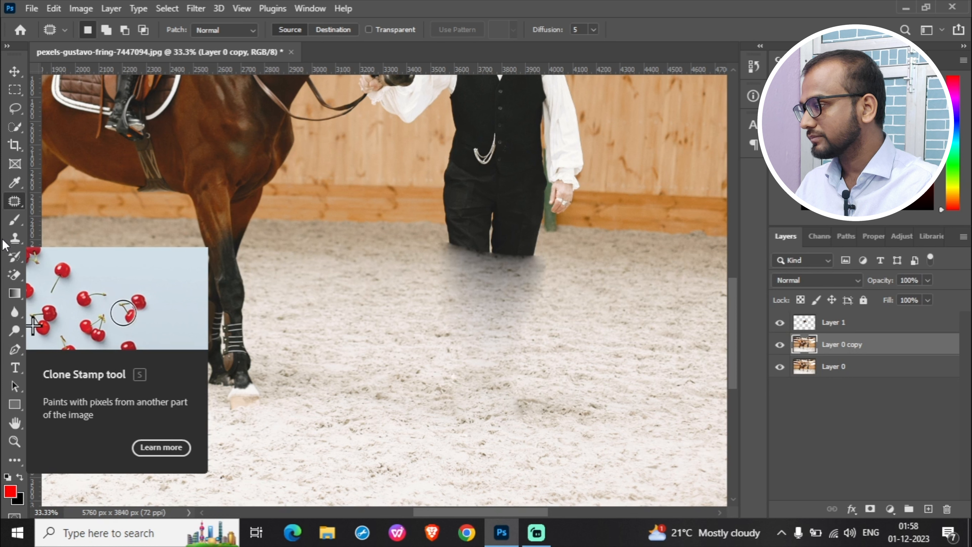
Step: Clone clean sand over the smudged patch and the trouser ends using a 259 px Clone Stamp brush with 0% hardness
left_click(16, 240)
left_click(16, 240)
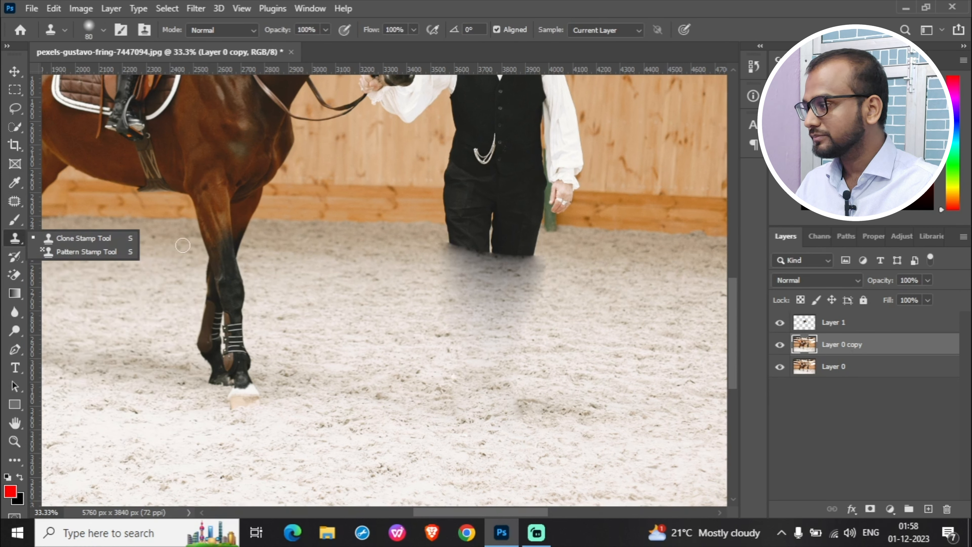
left_click(107, 238)
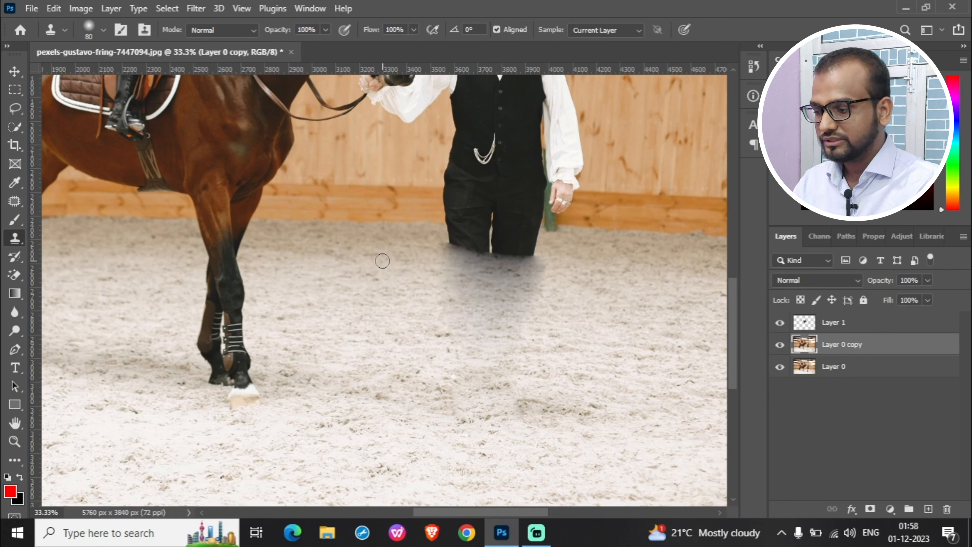
key("bracketright")
key("bracketright")
key("bracketright")
key("bracketright")
key("bracketright")
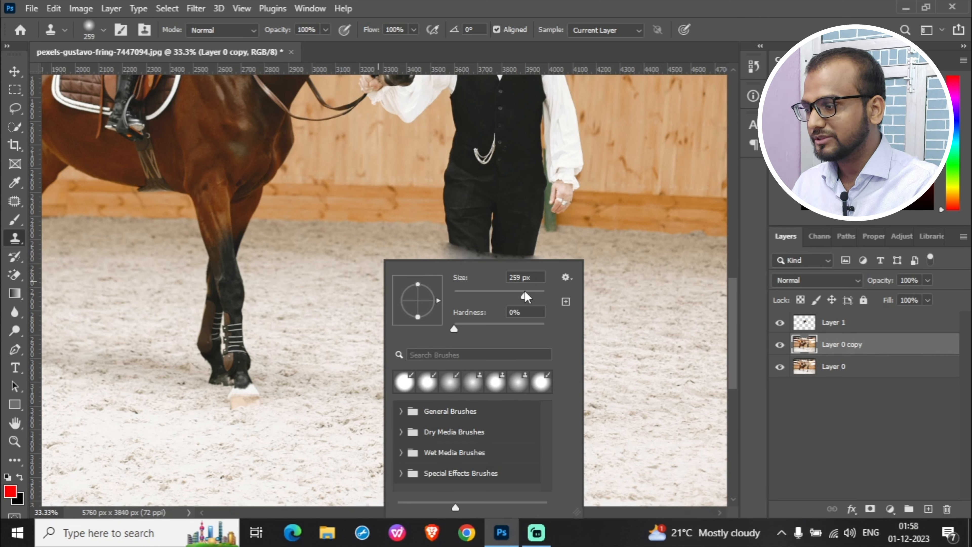
key("Return")
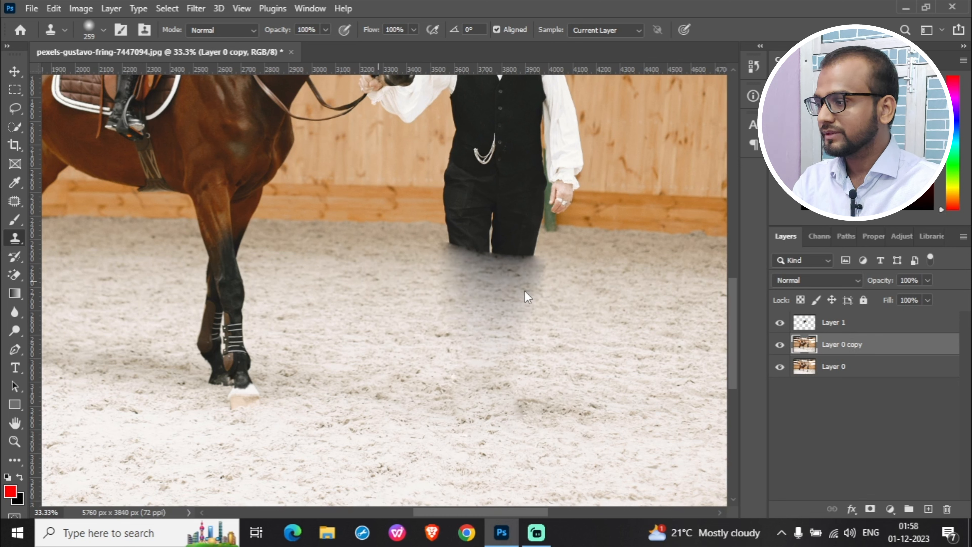
left_click(349, 268, "alt")
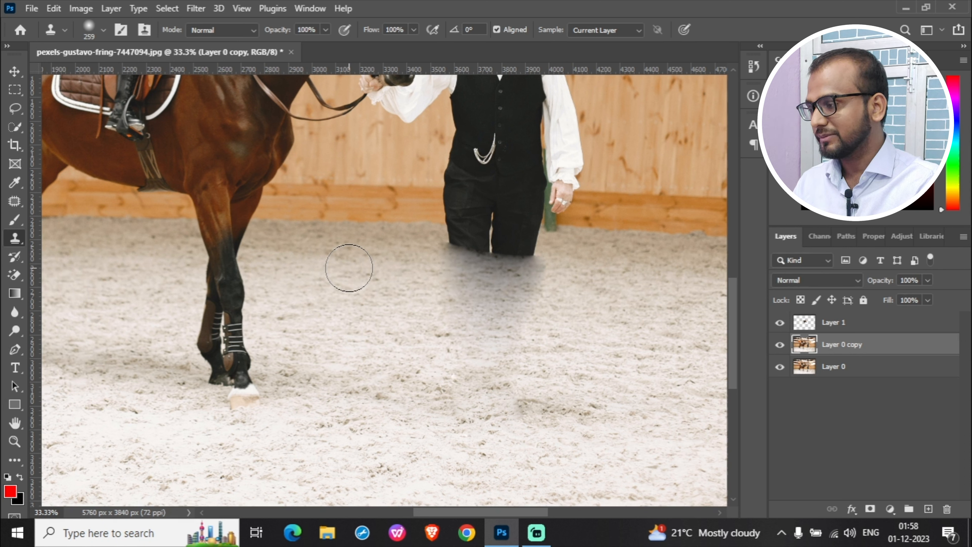
mouse_move(408, 262)
left_mouse_down()
mouse_move(512, 271)
mouse_move(527, 284)
mouse_move(417, 304)
mouse_move(559, 301)
mouse_move(543, 288)
mouse_move(460, 354)
mouse_move(480, 383)
mouse_move(461, 329)
left_mouse_up()
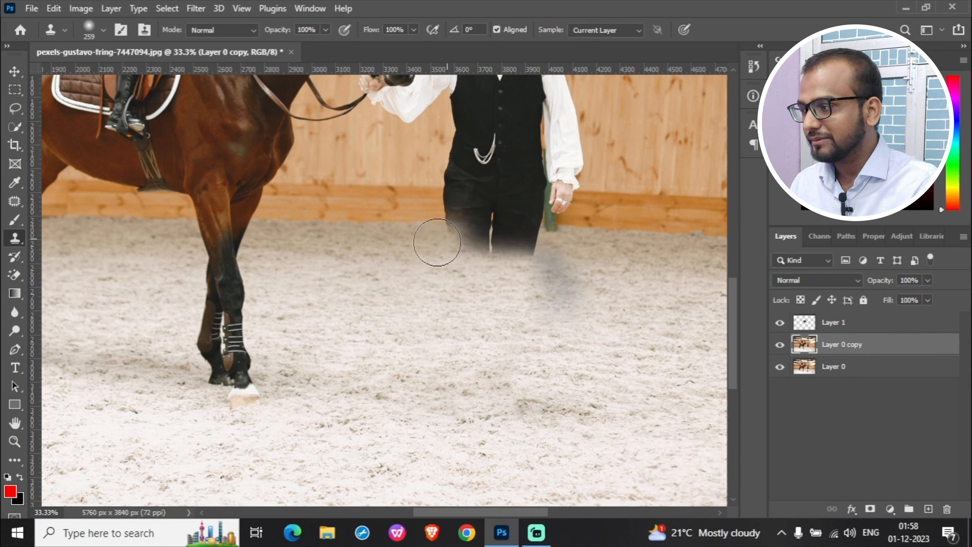
scroll(373, 226, "up", 3)
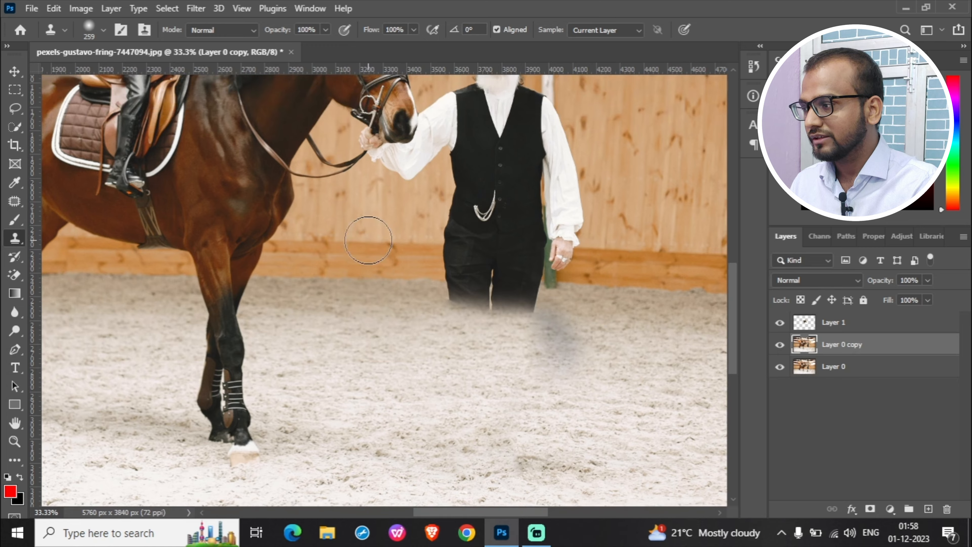
left_click(366, 239)
scroll(685, 249, "up", 2)
key("ctrl+z")
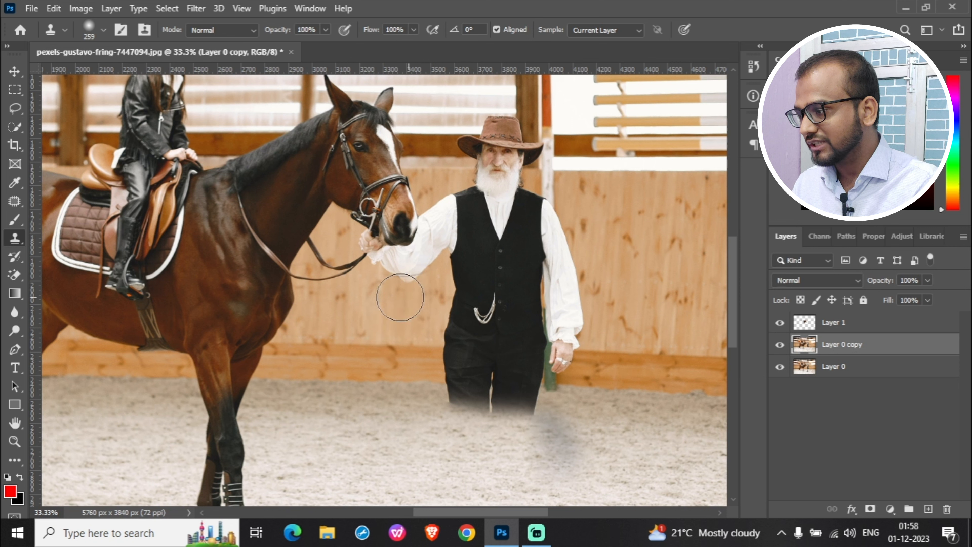
Step: Clone the wooden wall, its base board and the sand over the man's trousers, his lowered hand and the remaining smudge
left_click(373, 346, "alt")
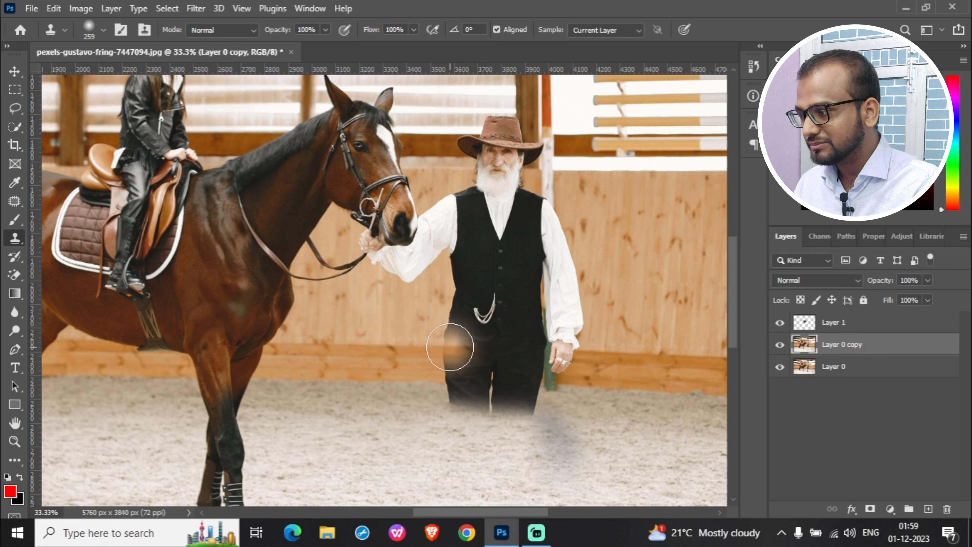
mouse_move(462, 343)
left_mouse_down()
mouse_move(473, 348)
mouse_move(452, 363)
mouse_move(461, 400)
mouse_move(446, 356)
mouse_move(460, 298)
mouse_move(483, 414)
left_mouse_up()
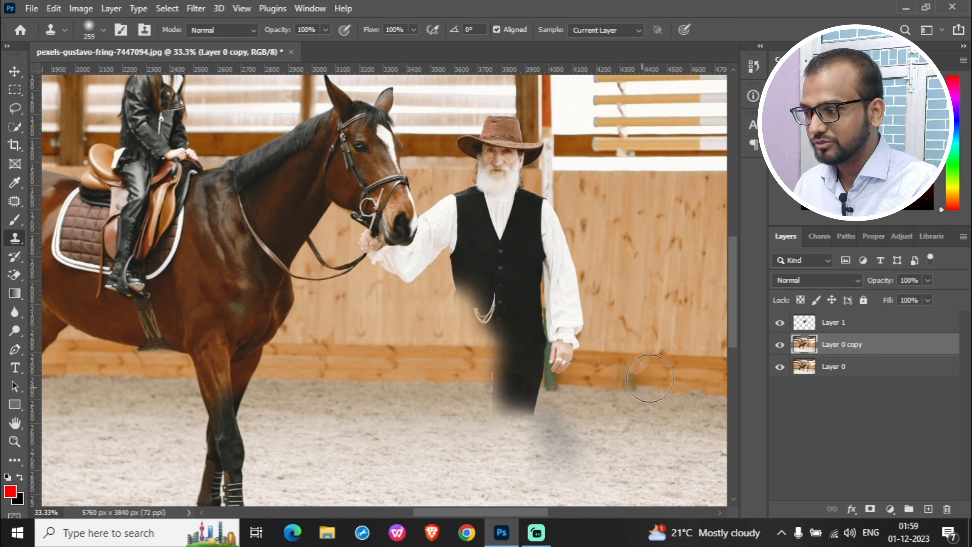
left_click(337, 346, "alt")
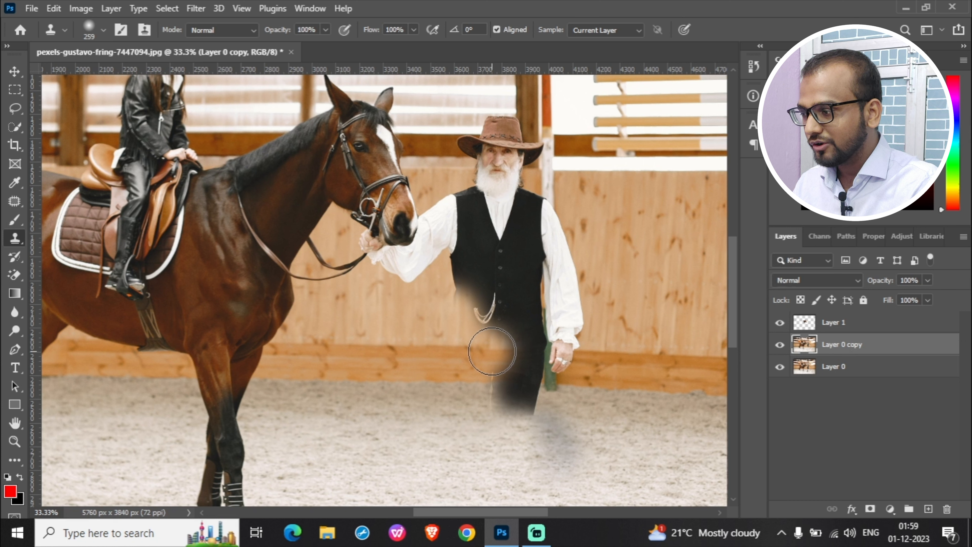
mouse_move(492, 349)
left_mouse_down()
mouse_move(510, 415)
mouse_move(522, 401)
mouse_move(525, 356)
mouse_move(542, 357)
mouse_move(544, 412)
mouse_move(527, 417)
mouse_move(533, 355)
mouse_move(567, 358)
mouse_move(562, 389)
mouse_move(522, 384)
mouse_move(497, 401)
mouse_move(499, 411)
mouse_move(562, 436)
mouse_move(560, 448)
mouse_move(537, 458)
mouse_move(576, 460)
mouse_move(573, 439)
left_mouse_up()
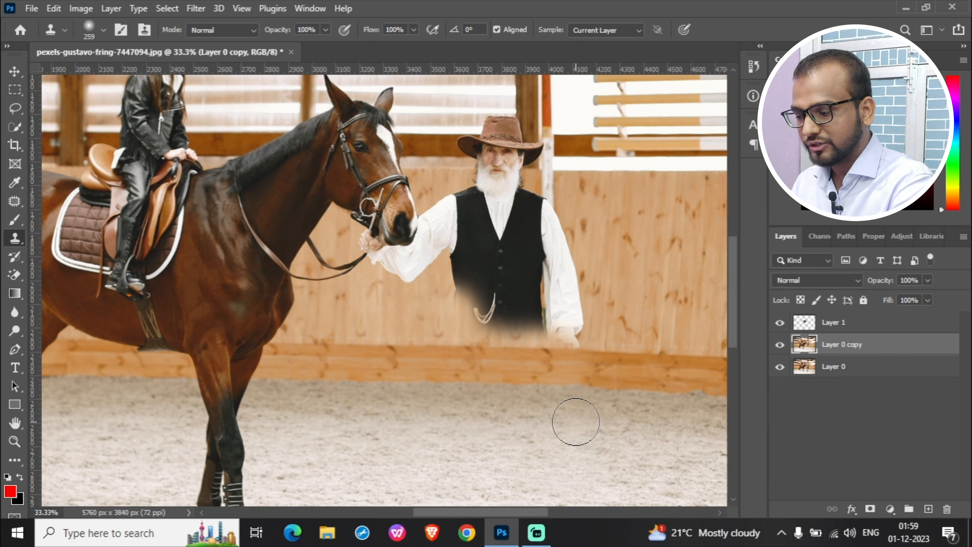
Step: Compare the whole photo with and without the cloned retouching by toggling the visibility of the Layer 0 copy layer
key("ctrl+0")
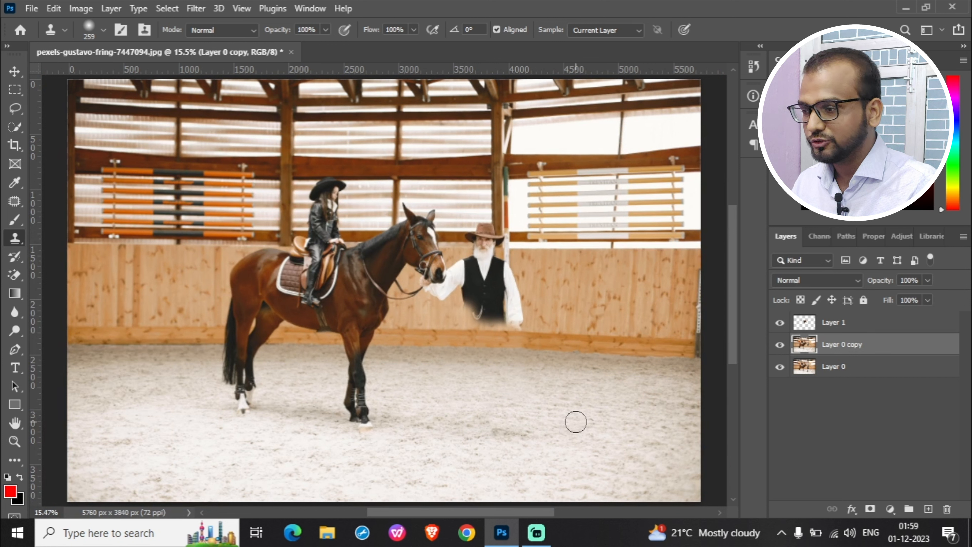
left_click(780, 345)
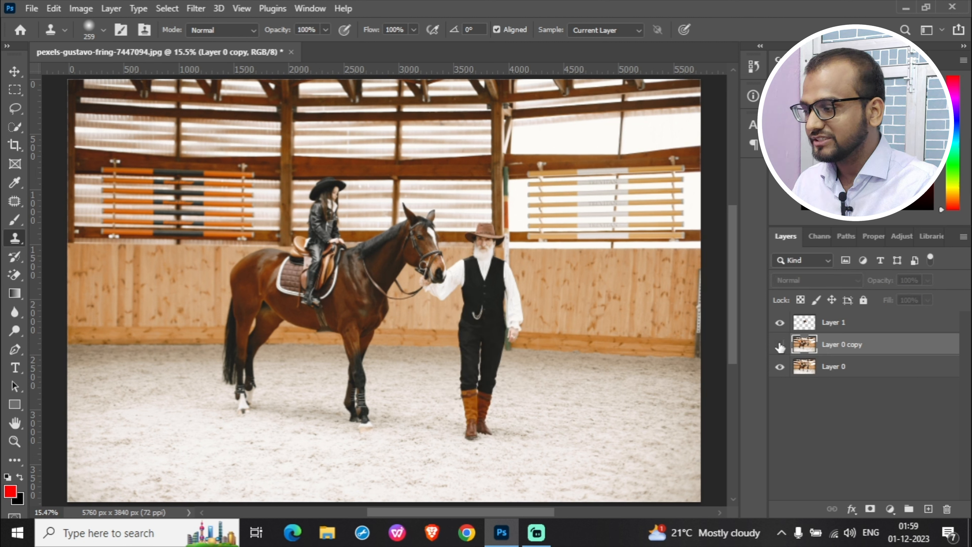
left_click(876, 368)
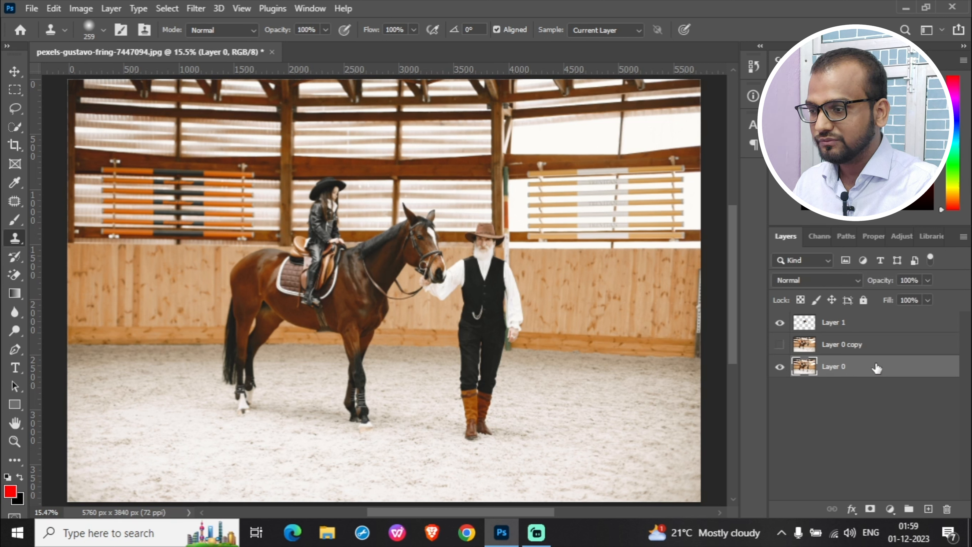
left_click(781, 345)
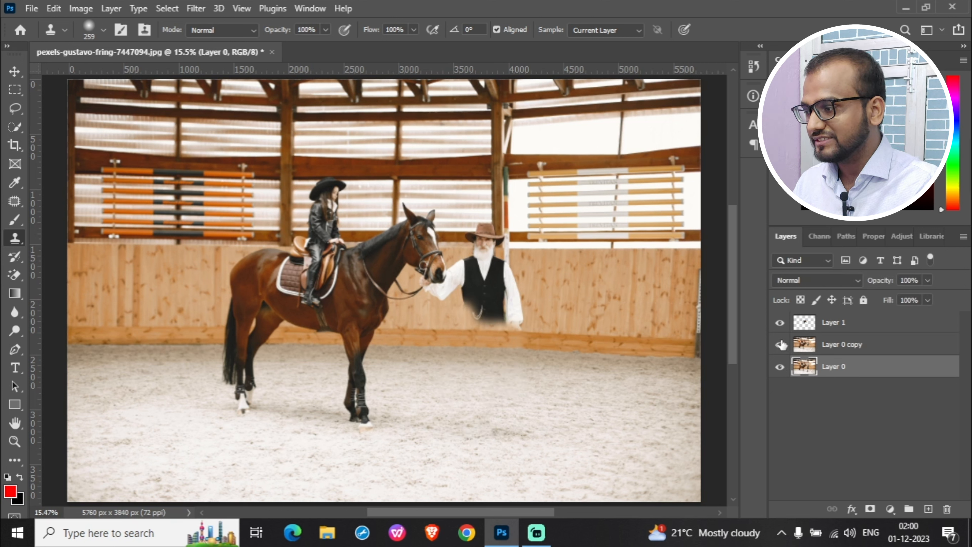
left_click(781, 344)
left_click(781, 344)
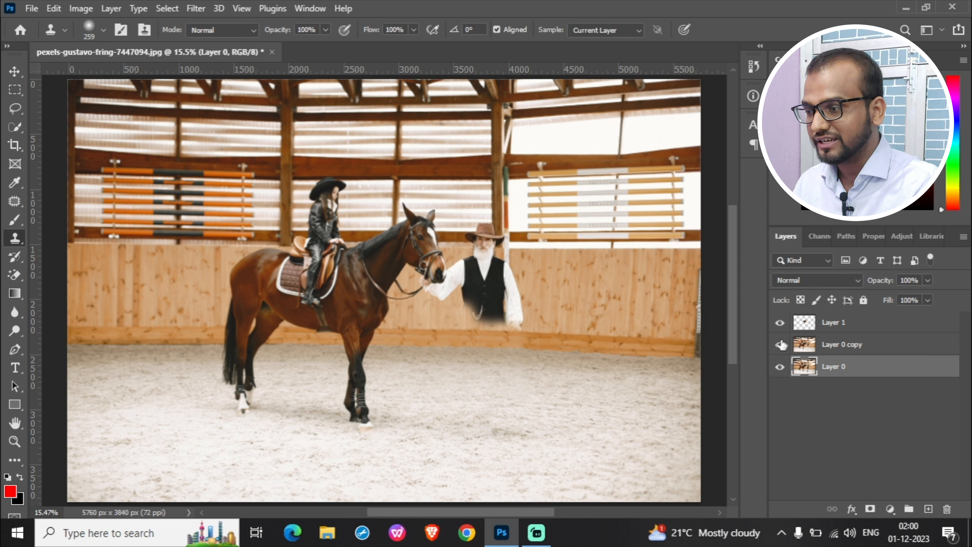
Step: On the Layer 0 copy layer, clone wooden wall over the man's forearm beside the horse's muzzle using a 175 px Clone Stamp brush
left_click(856, 348)
key("z")
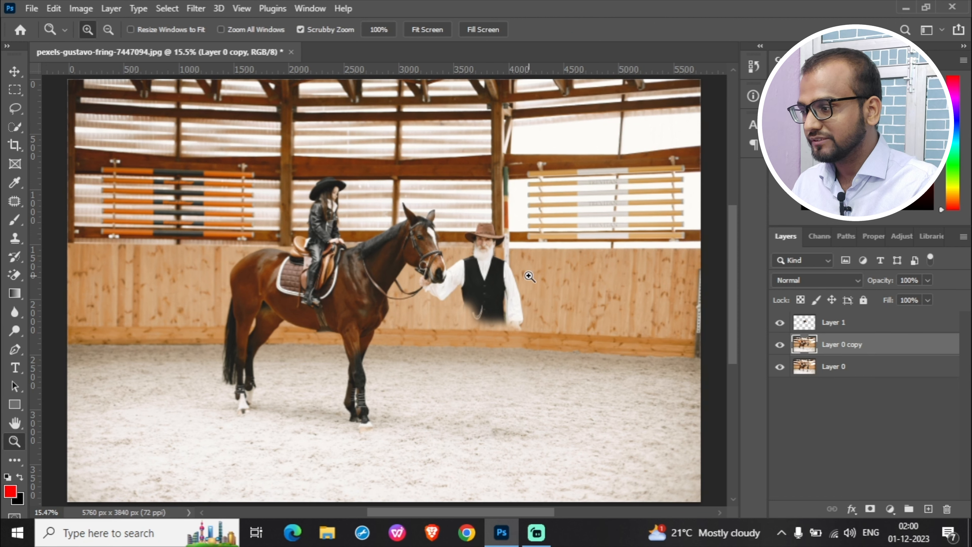
left_click(497, 268)
left_click(497, 266)
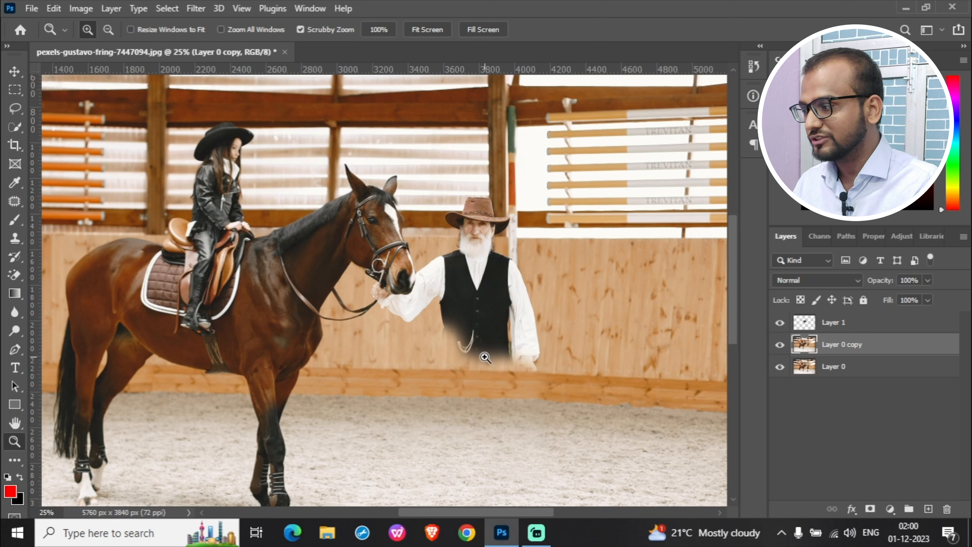
left_click(474, 341)
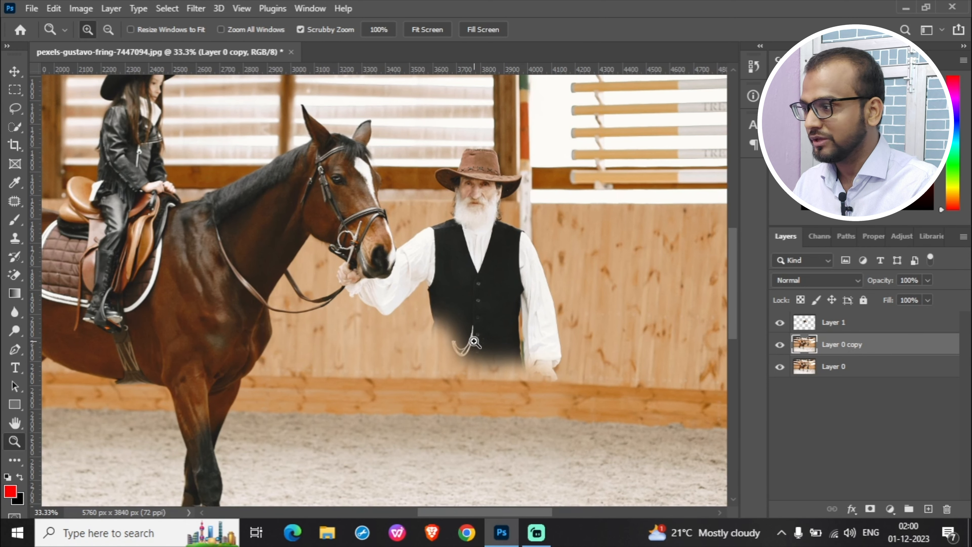
scroll(474, 341, "up", 1)
scroll(474, 341, "up", 1)
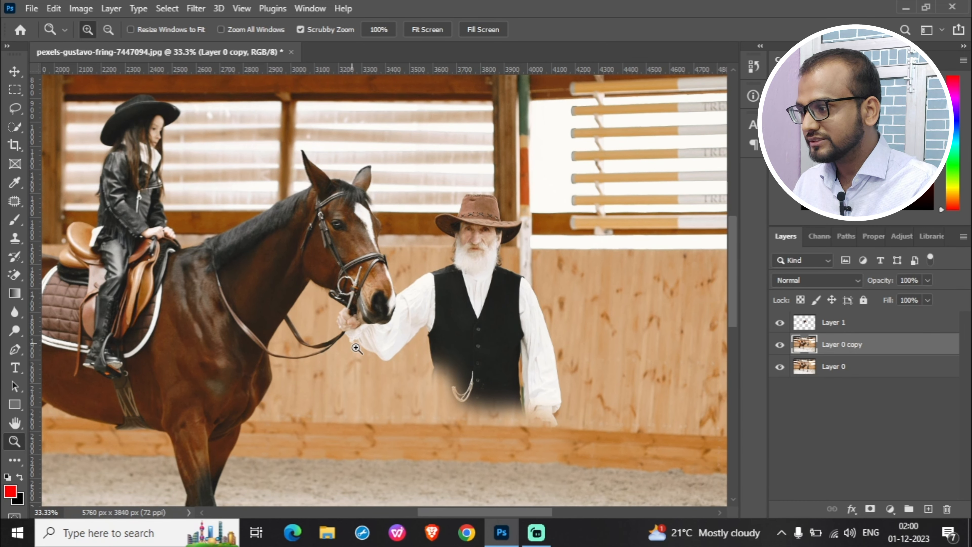
scroll(380, 354, "up", 1)
scroll(377, 306, "down", 1)
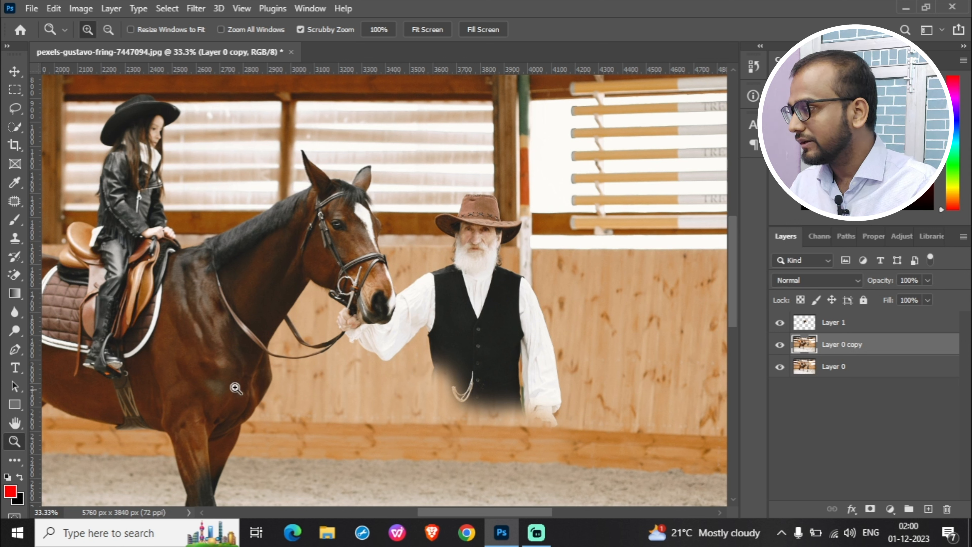
left_click(14, 239)
left_click(283, 264, "alt")
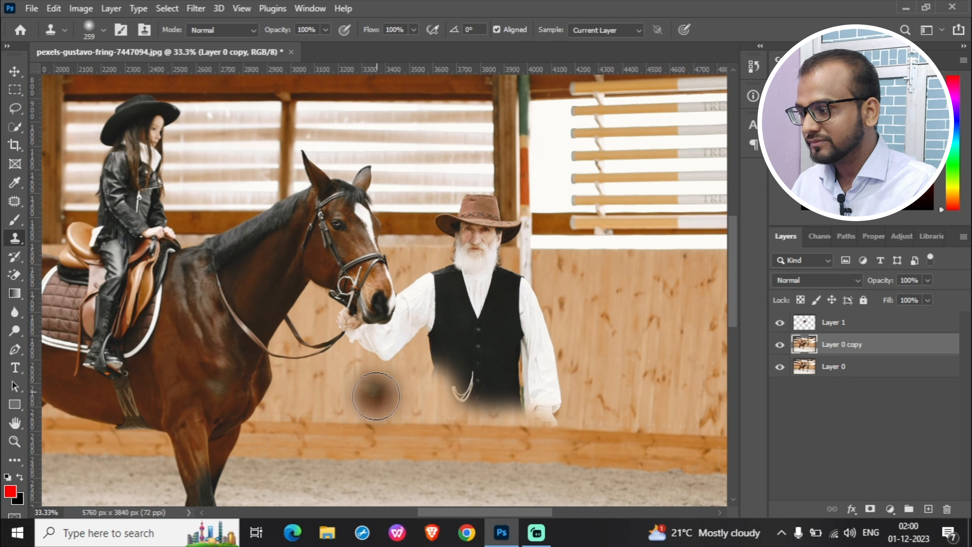
key("bracketleft")
key("bracketleft")
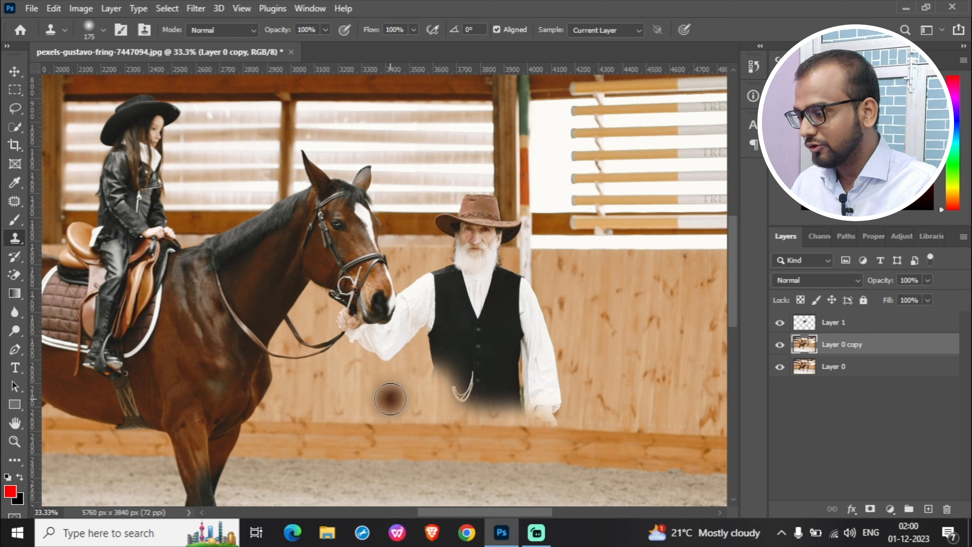
left_click(390, 399, "alt")
mouse_move(391, 355)
left_mouse_down()
mouse_move(379, 349)
mouse_move(394, 346)
mouse_move(362, 345)
mouse_move(404, 343)
mouse_move(375, 337)
mouse_move(390, 331)
mouse_move(373, 326)
mouse_move(385, 324)
mouse_move(371, 322)
mouse_move(381, 315)
mouse_move(358, 334)
mouse_move(386, 318)
mouse_move(377, 324)
mouse_move(408, 331)
mouse_move(369, 312)
mouse_move(382, 335)
left_mouse_up()
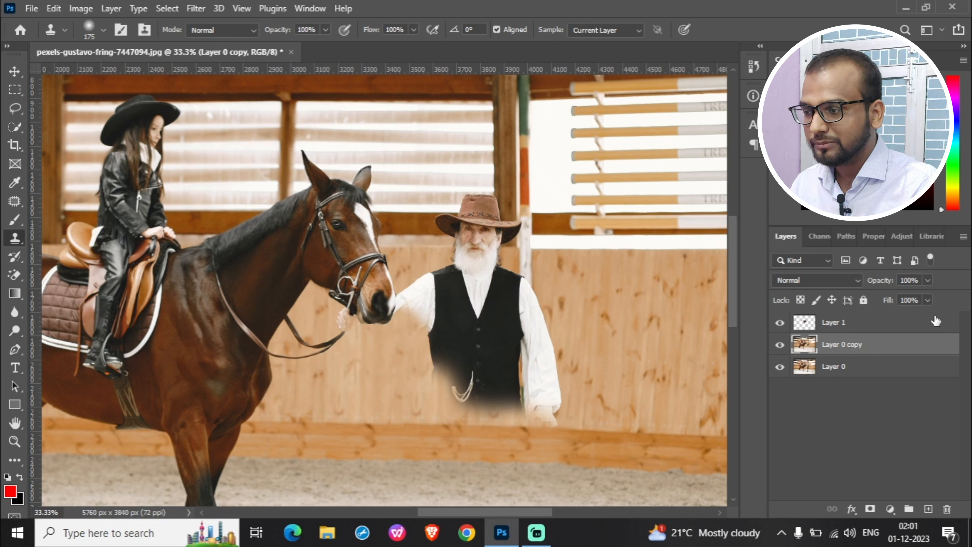
Step: Check the separate horse head by toggling Layer 1's visibility, and clone the wooden wall over the man's remaining hand and outstretched sleeve
left_click(780, 324)
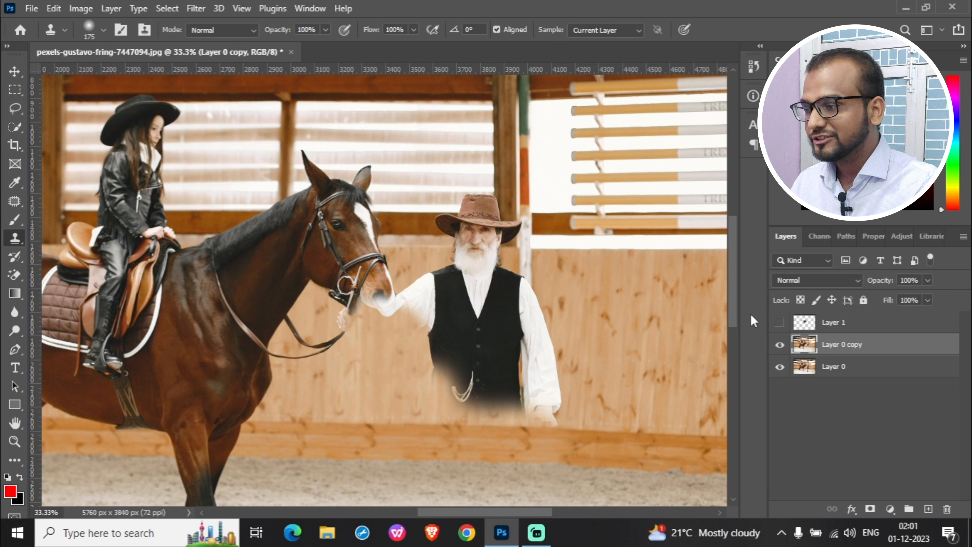
left_click(779, 324)
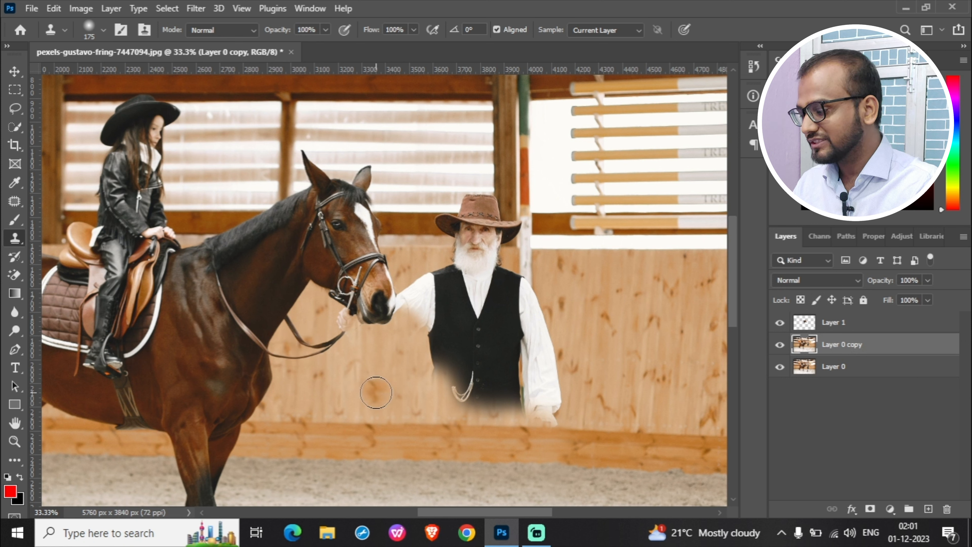
key("alt")
key("alt")
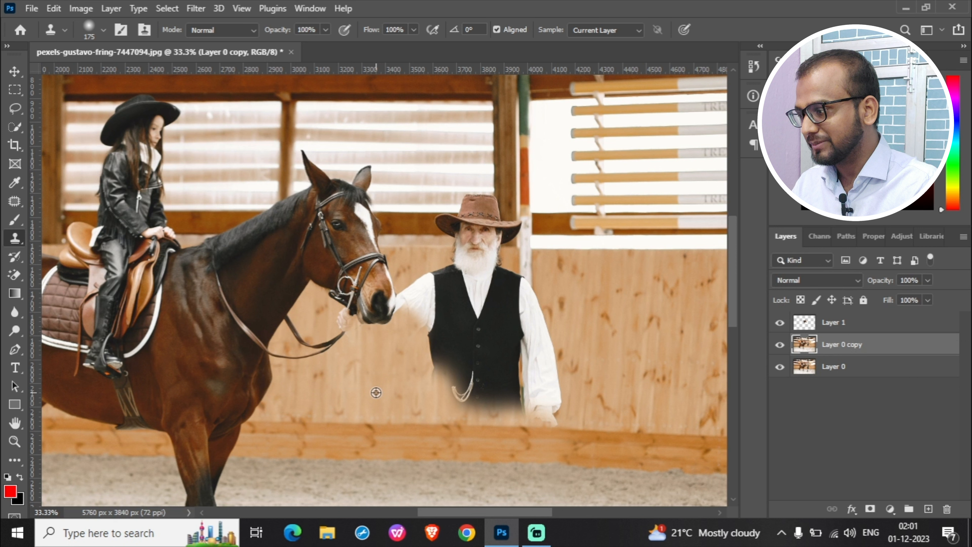
left_click(377, 392, "alt")
mouse_move(417, 343)
left_mouse_down()
mouse_move(416, 293)
mouse_move(385, 320)
mouse_move(347, 321)
left_mouse_up()
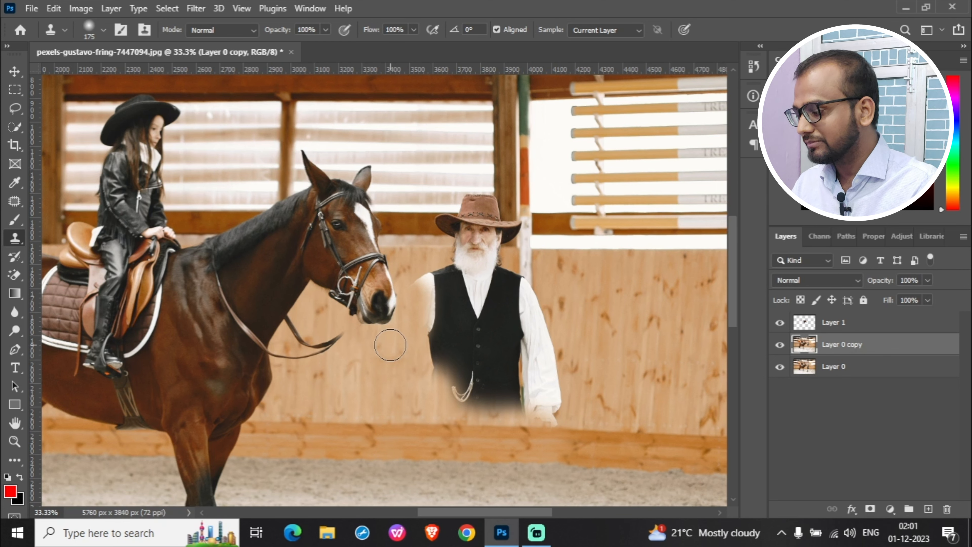
Step: Clone the wooden wall over the man's torso, vest and both sleeves, sampling from the clean planks farther along the wall
key("z")
left_click(337, 316)
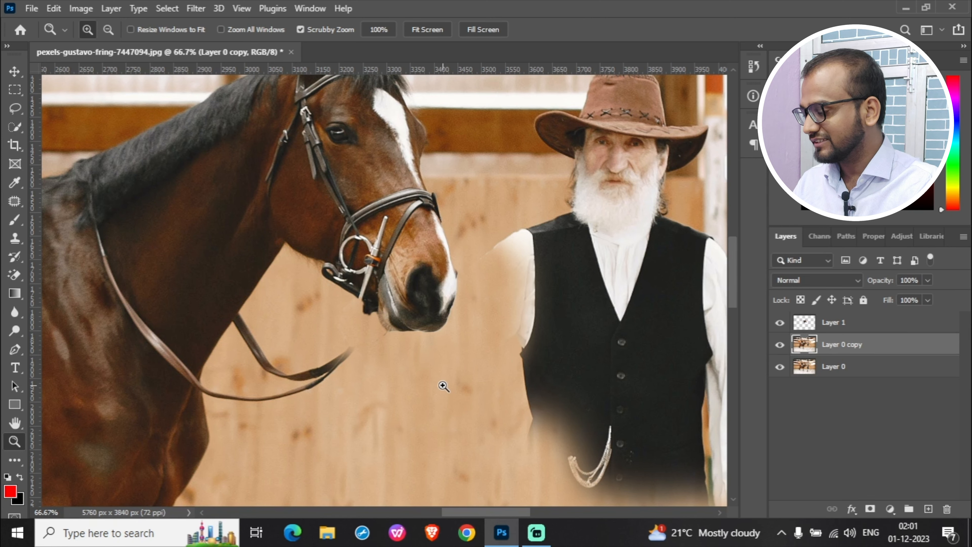
key("ctrl+minus")
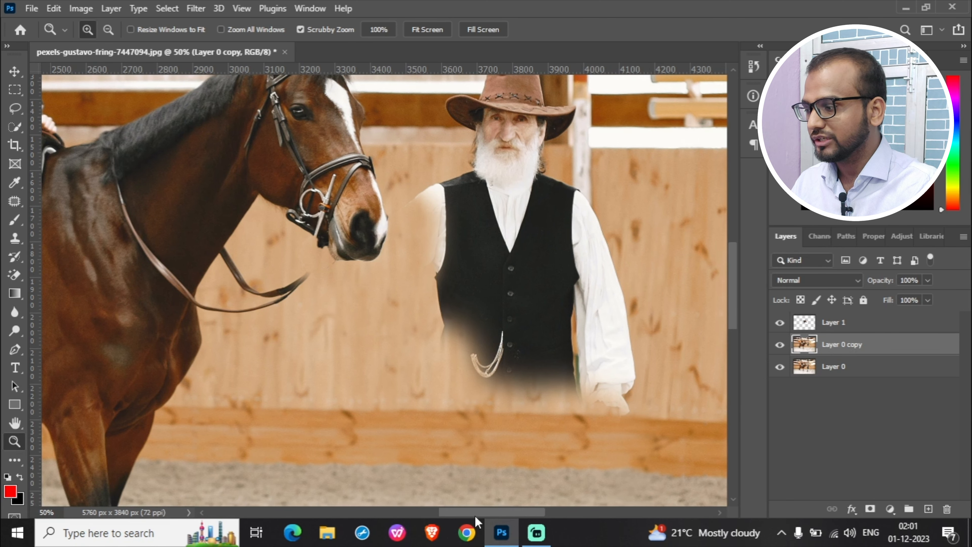
left_click_drag(488, 514, 517, 514)
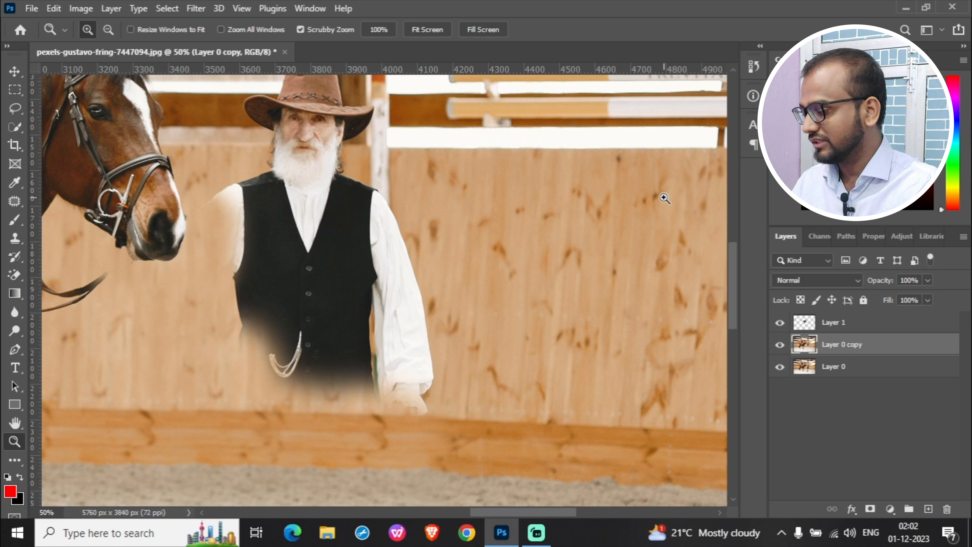
key("s")
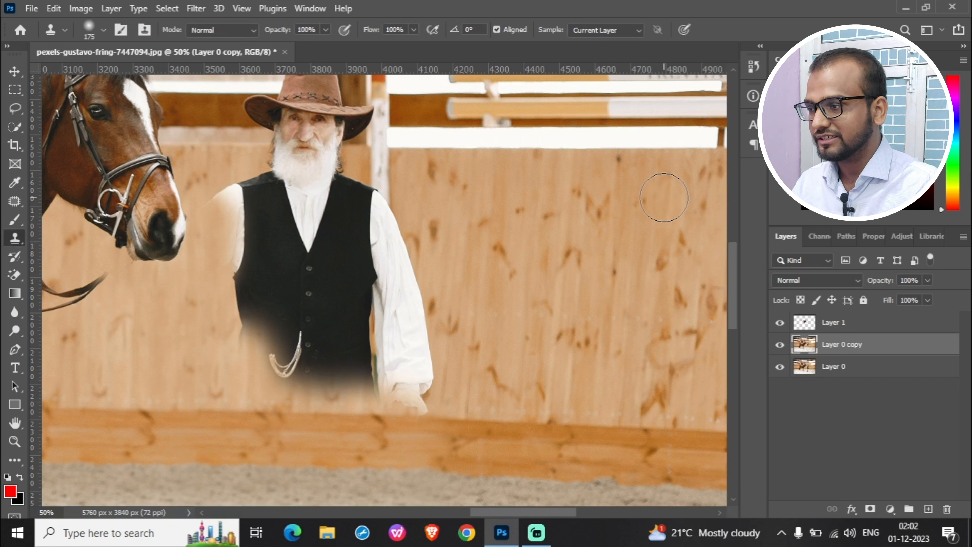
left_click(651, 206, "alt")
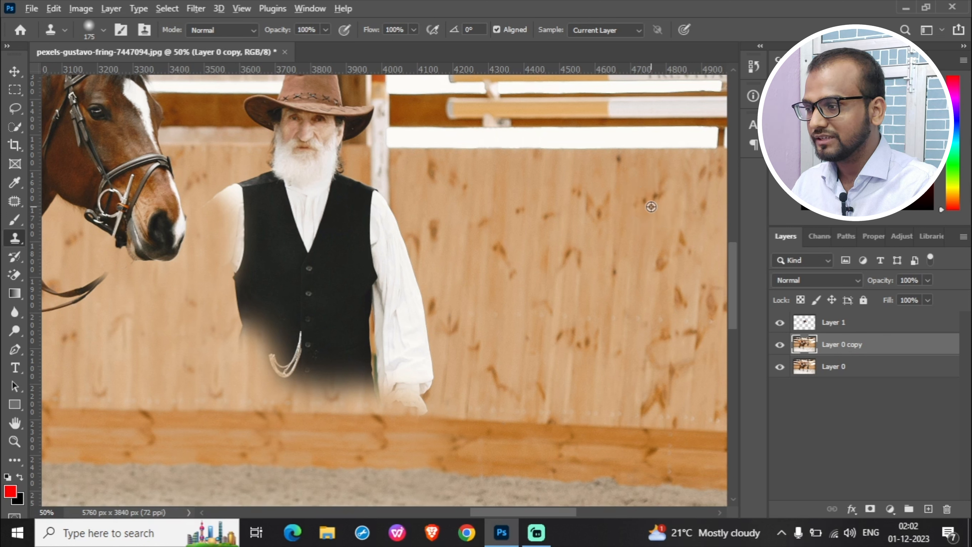
mouse_move(391, 191)
left_mouse_down()
mouse_move(354, 205)
mouse_move(402, 214)
mouse_move(390, 237)
mouse_move(419, 308)
mouse_move(401, 320)
mouse_move(369, 309)
mouse_move(386, 309)
mouse_move(435, 359)
mouse_move(398, 363)
mouse_move(283, 275)
mouse_move(280, 184)
mouse_move(337, 250)
mouse_move(328, 385)
mouse_move(293, 291)
mouse_move(373, 317)
left_mouse_up()
Step: View the entire photo and compare the body removal with the original by hiding and showing the Layer 0 copy layer
scroll(517, 287, "up", 1)
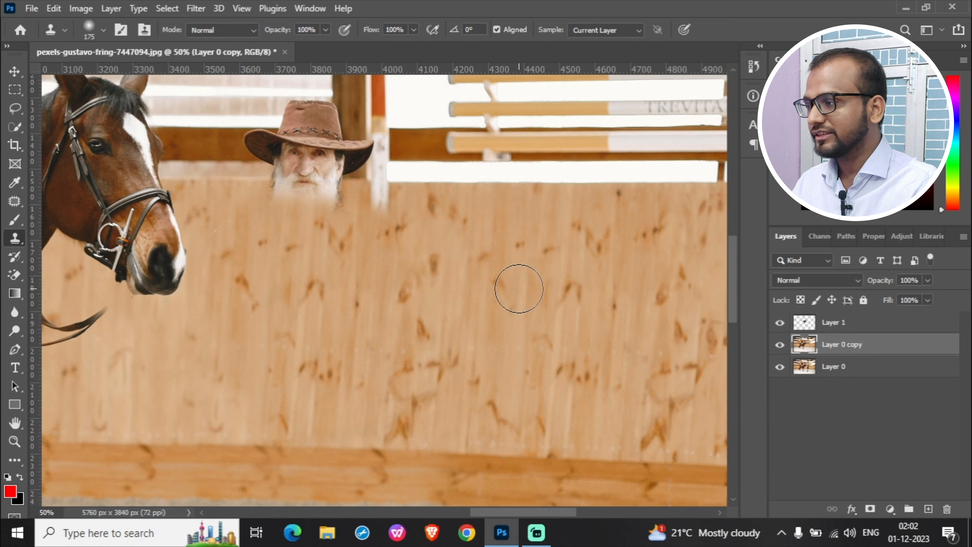
scroll(519, 288, "up", 1)
key("ctrl+0")
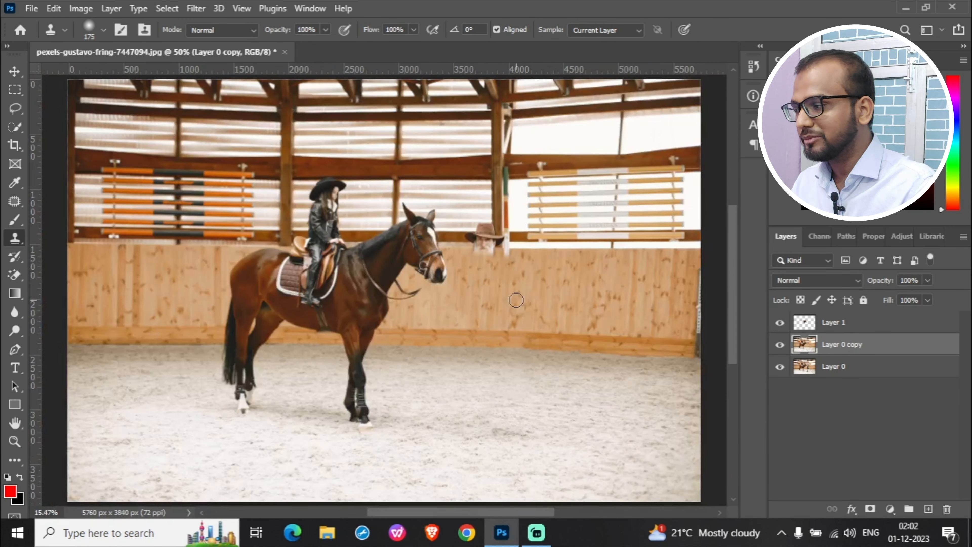
left_click(779, 346)
left_click(779, 345)
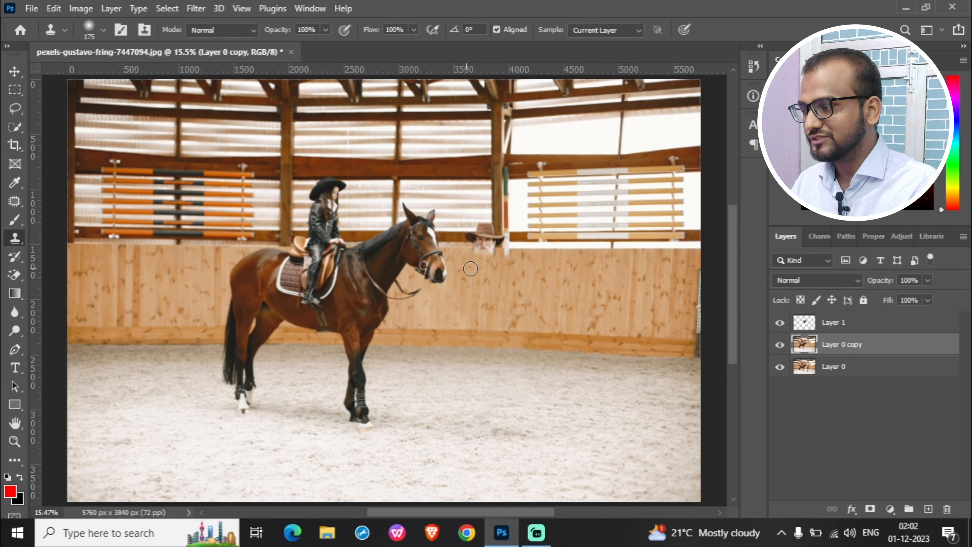
Step: Clone the pale background slats over the crown of the man's hat using a 90 px Clone Stamp brush
key("z")
left_click_drag(491, 229, 490, 229)
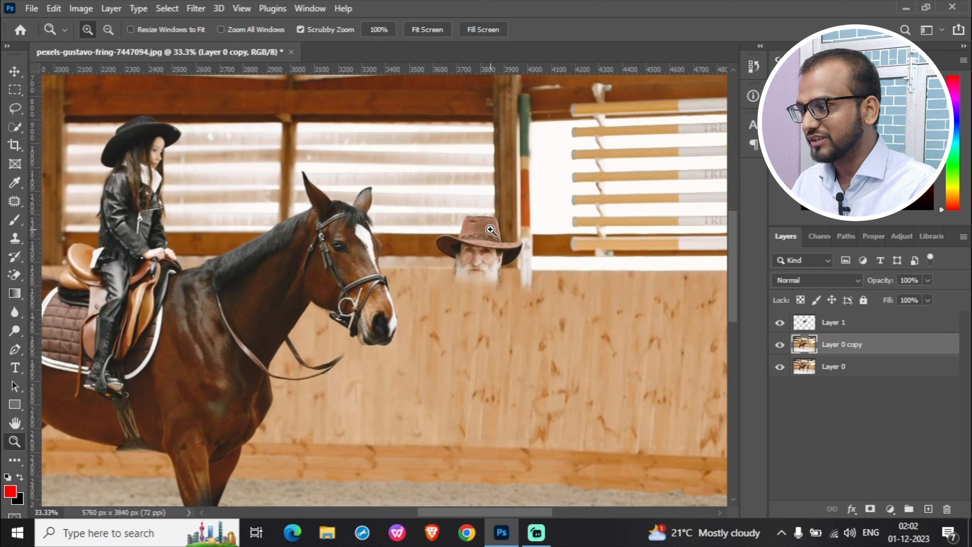
left_click(491, 229)
left_click(491, 230)
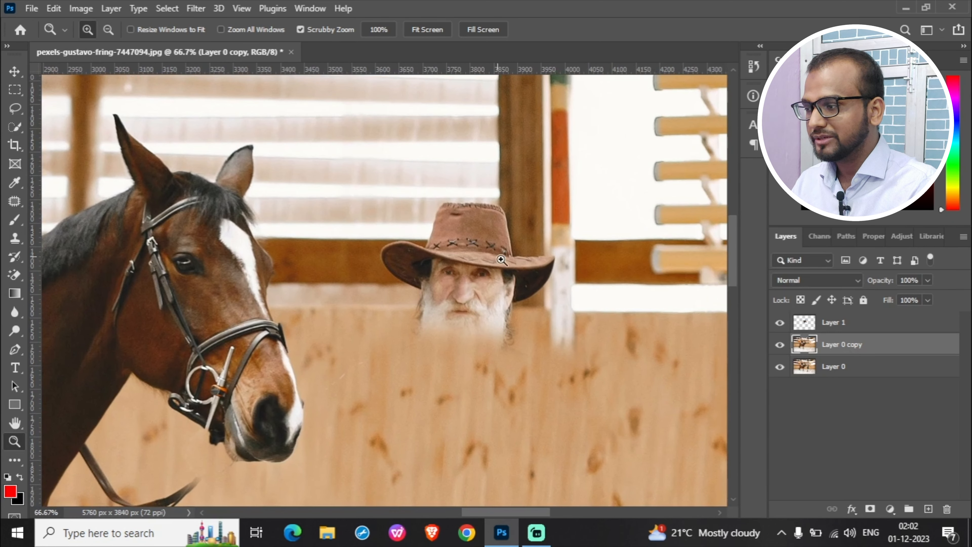
scroll(506, 330, "up", 3)
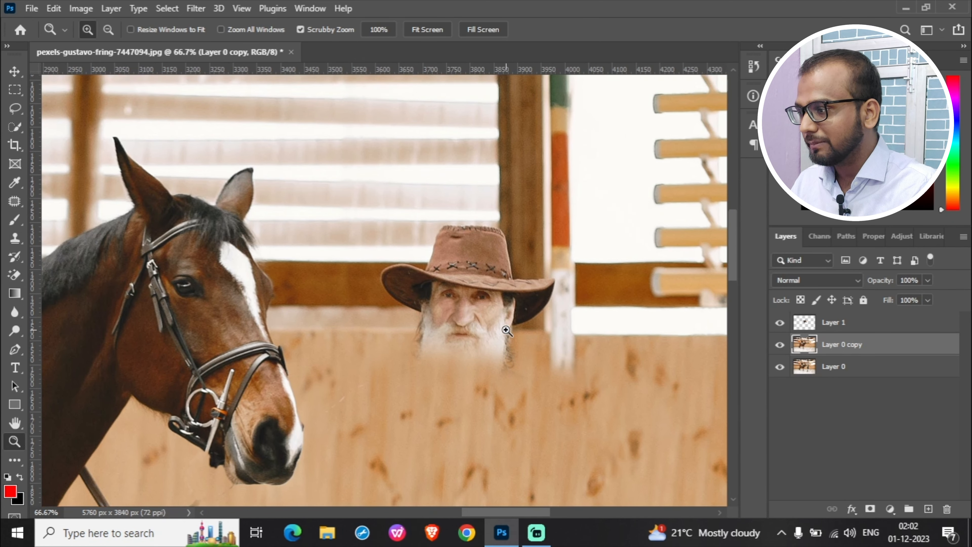
scroll(506, 331, "down", 2)
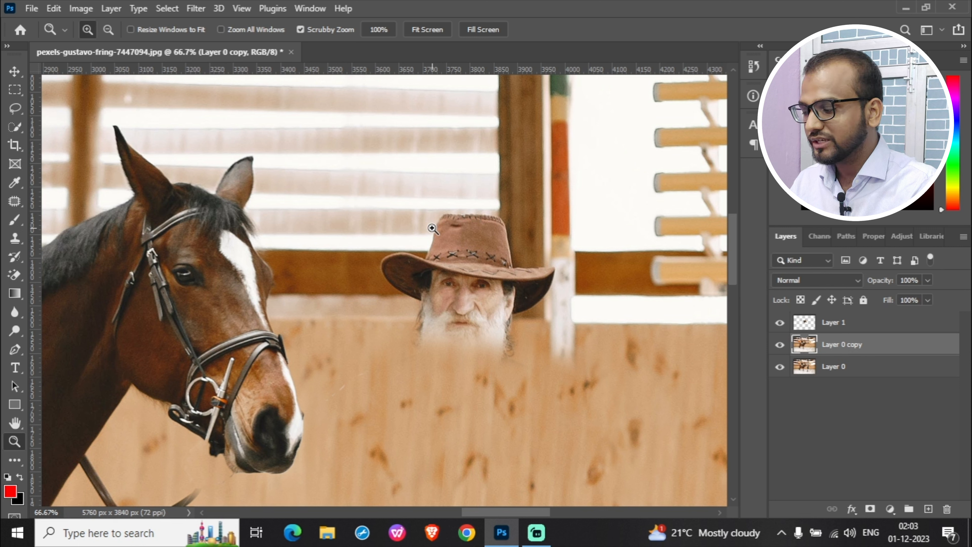
key("s")
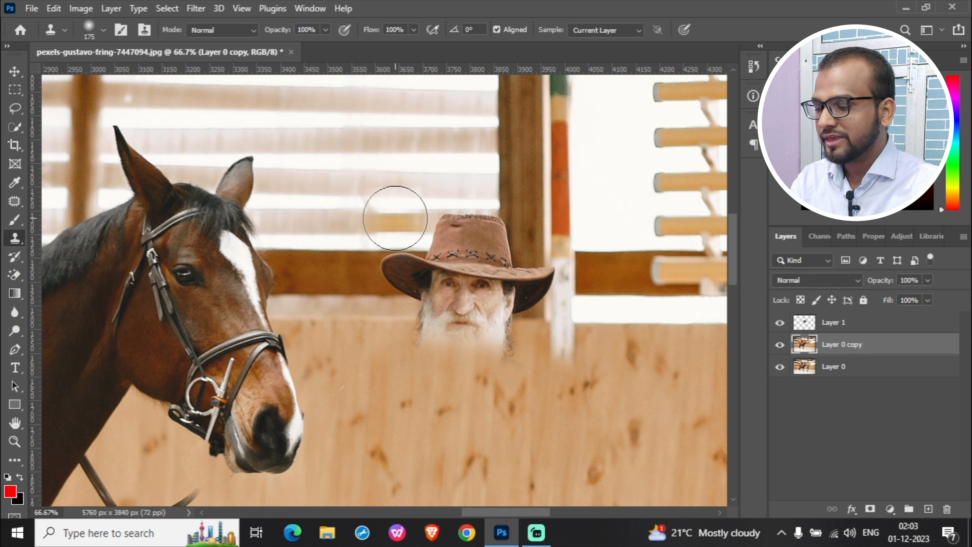
key("bracketleft")
key("bracketleft")
key("bracketleft")
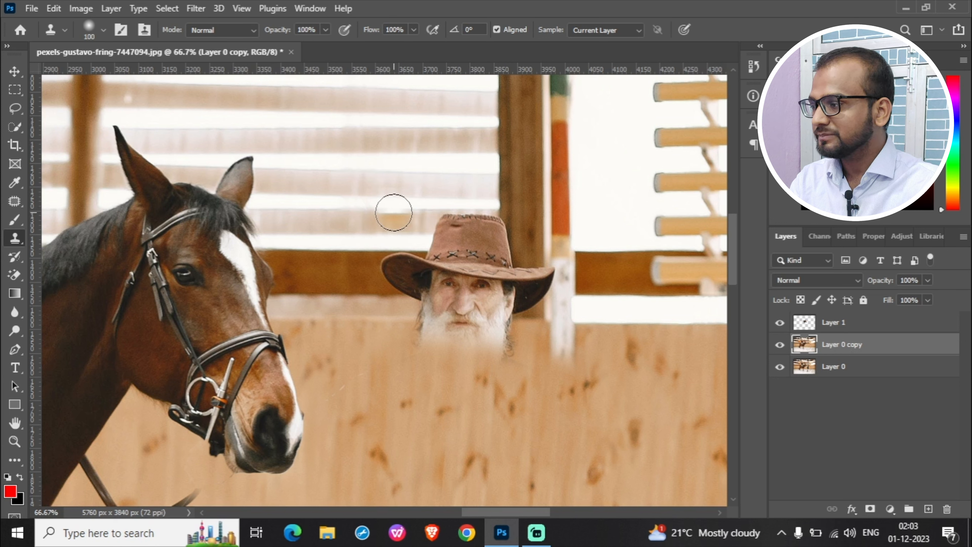
key("bracketleft")
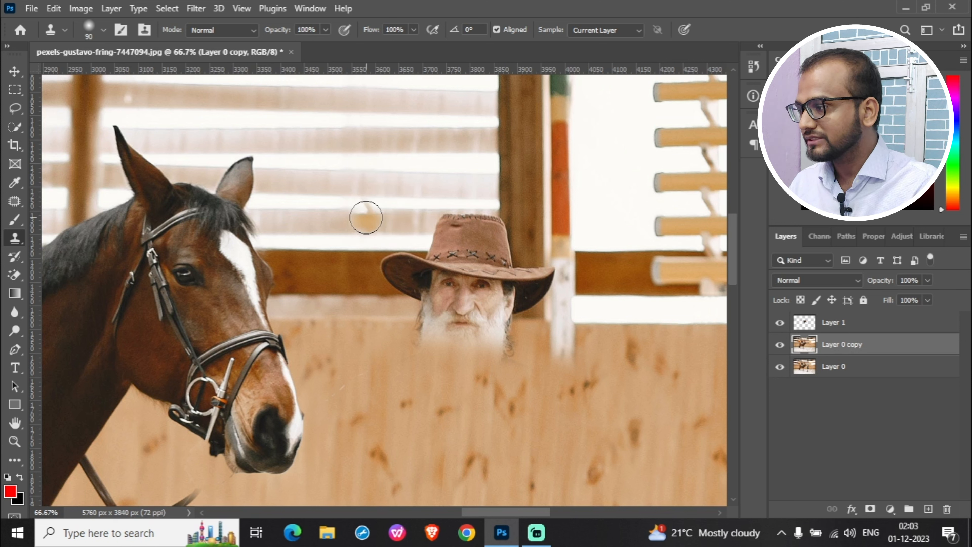
key("alt")
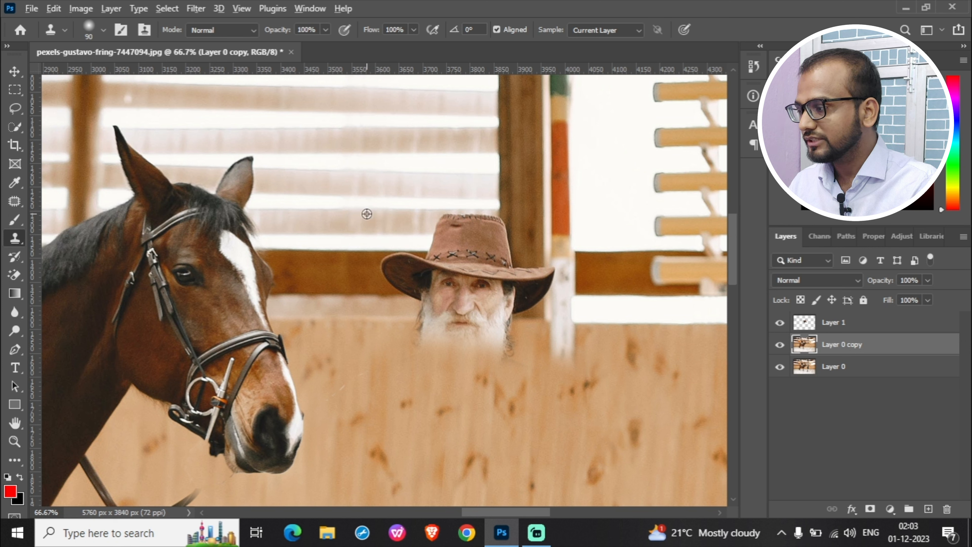
left_click(367, 213, "alt")
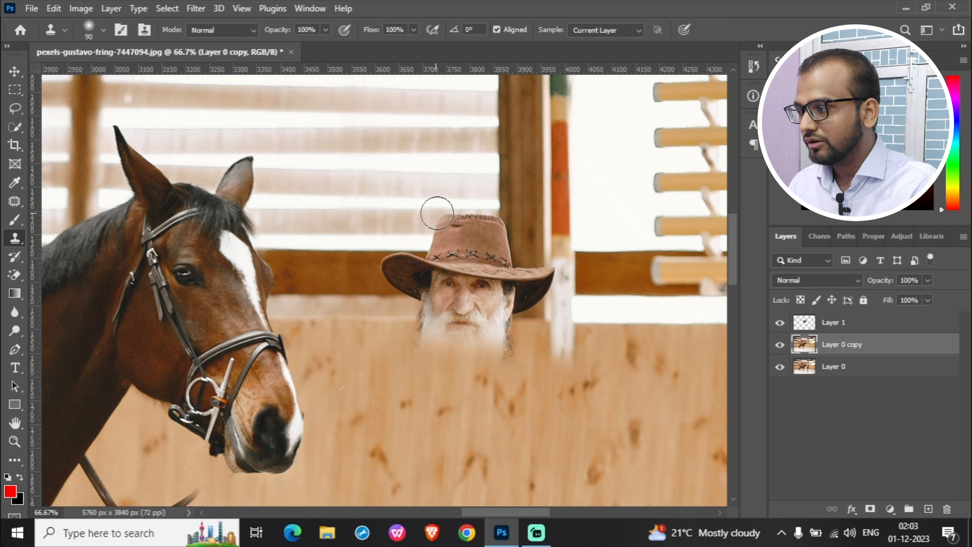
left_click_drag(442, 215, 469, 225)
mouse_move(481, 221)
left_mouse_down()
mouse_move(421, 232)
mouse_move(484, 217)
mouse_move(486, 230)
mouse_move(426, 233)
mouse_move(462, 227)
left_mouse_up()
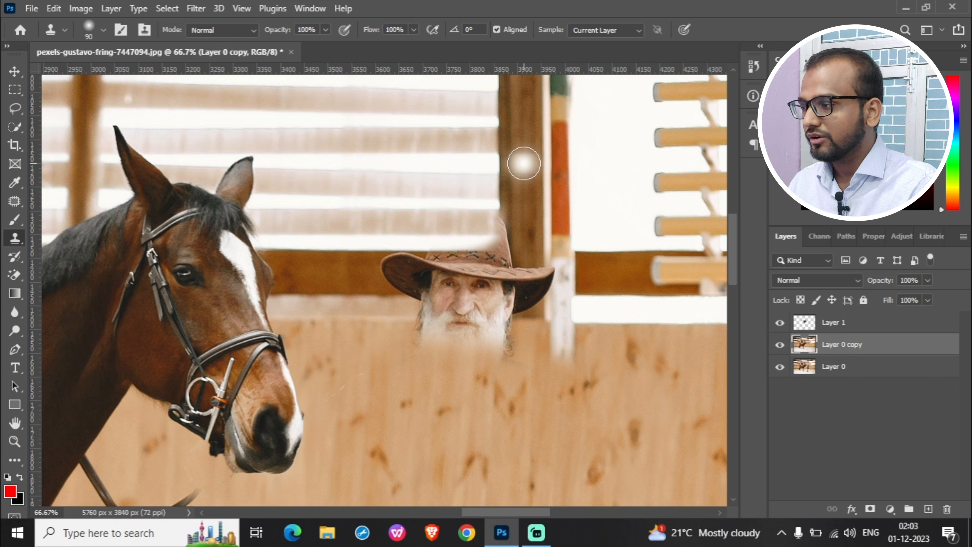
Step: Clone the horizontal wooden beam over the horse-side part of the man's hat brim and his upper face, sampling it beside the horse
left_click_drag(325, 257, 318, 255)
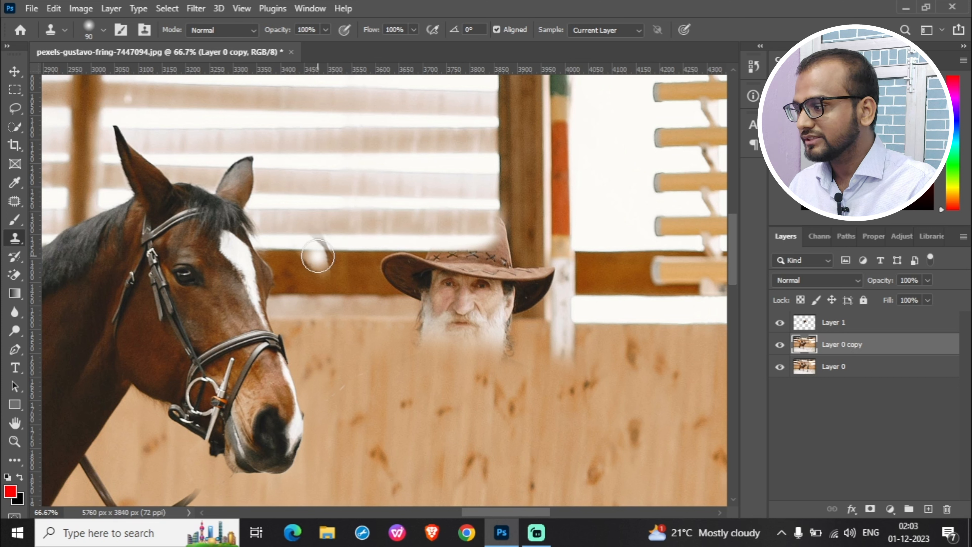
left_click(318, 255)
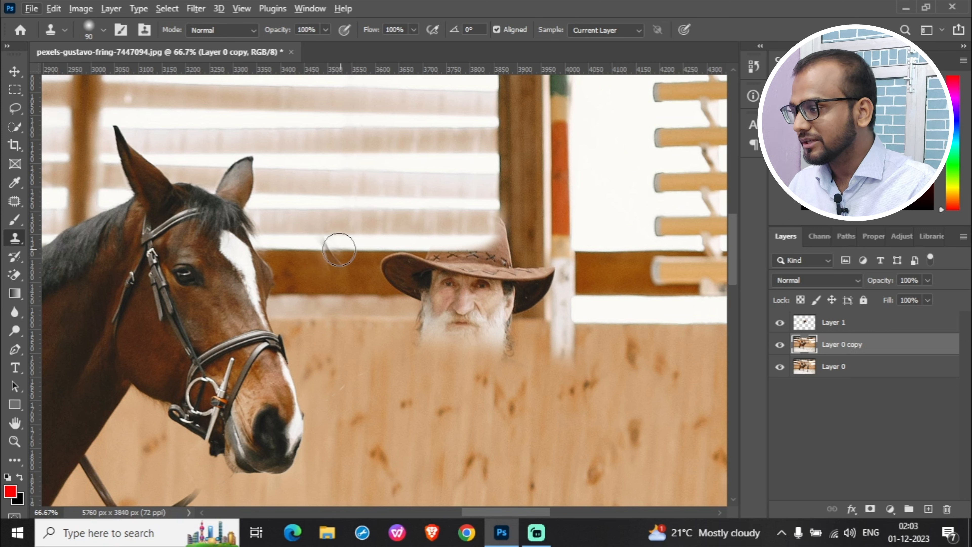
left_click(310, 257, "alt")
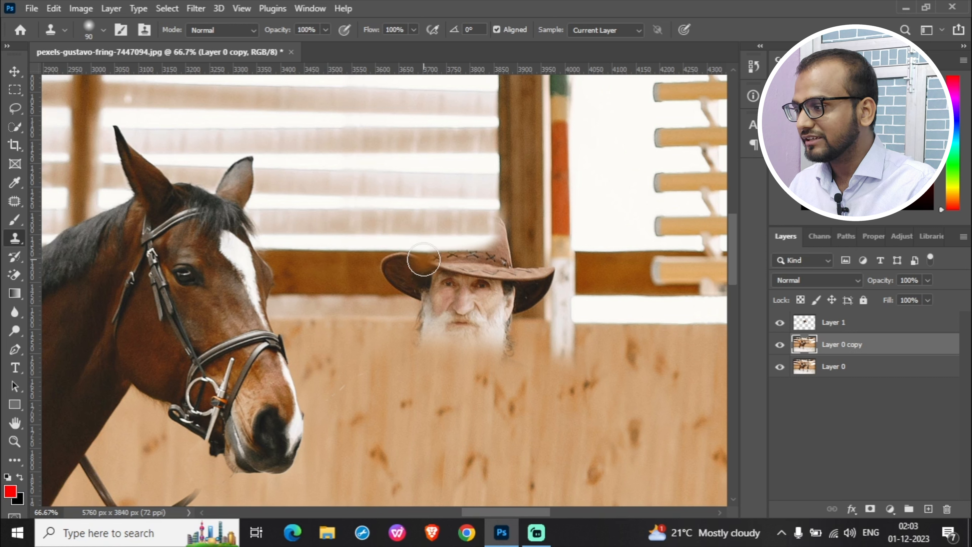
mouse_move(427, 259)
left_mouse_down()
mouse_move(387, 267)
mouse_move(475, 262)
mouse_move(466, 274)
mouse_move(431, 275)
mouse_move(478, 260)
mouse_move(475, 275)
mouse_move(428, 280)
mouse_move(477, 273)
mouse_move(448, 278)
left_mouse_up()
left_click(312, 271, "alt")
left_click_drag(313, 270, 423, 277)
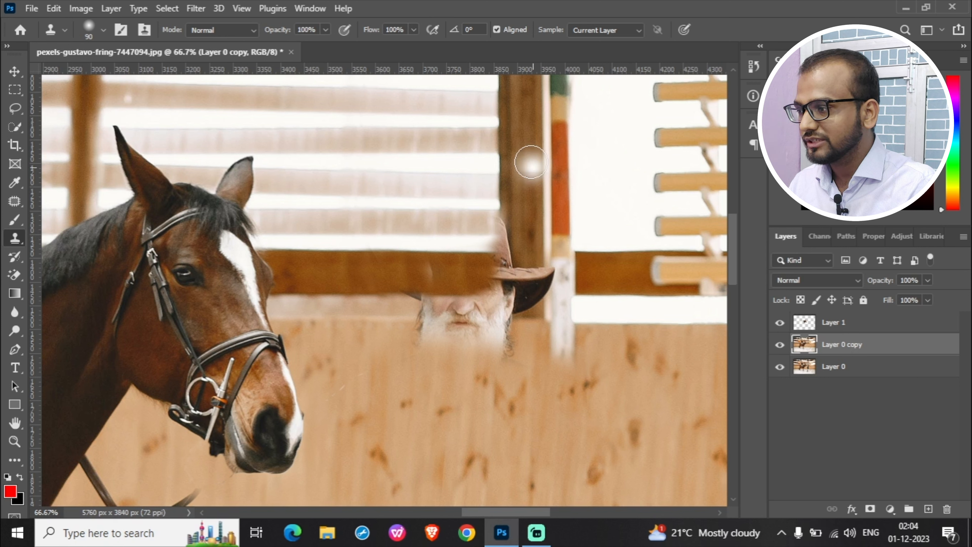
Step: Clone the vertical wooden post over the remaining hat crown and brim using an 80 px brush, sampling higher up the post
key("bracketleft")
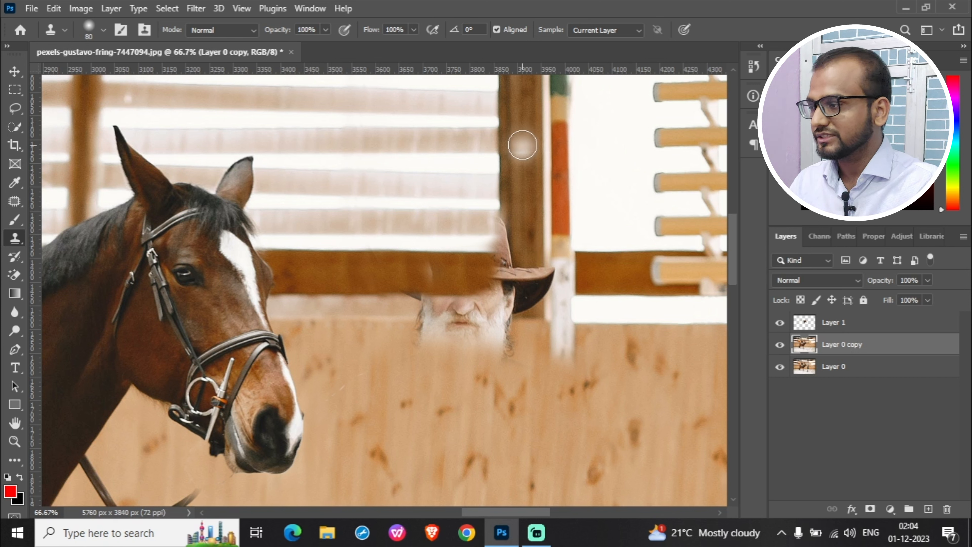
left_click(523, 145, "alt")
mouse_move(524, 261)
left_mouse_down()
mouse_move(523, 306)
mouse_move(519, 207)
mouse_move(518, 306)
left_mouse_up()
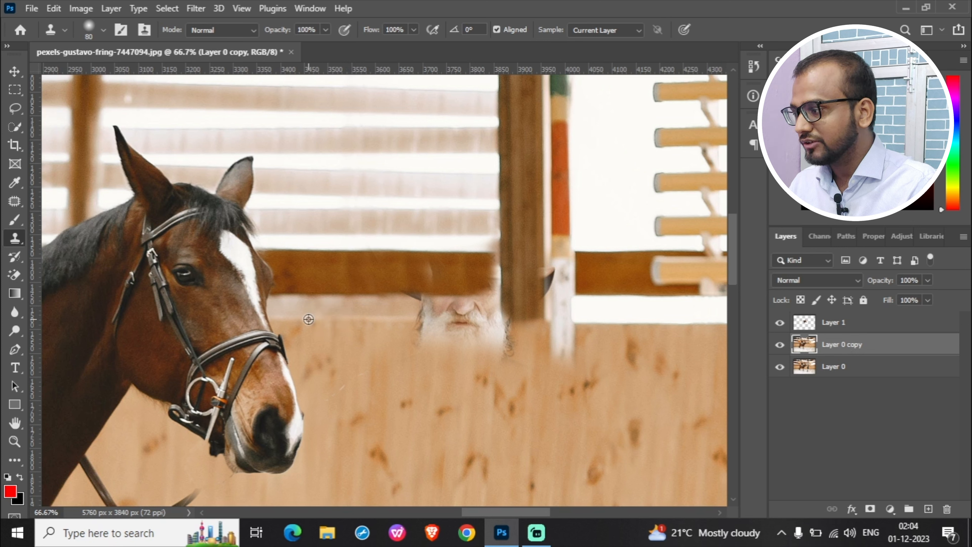
Step: Clone the wooden wall's upper edge over the man's face and beard and over the lower end of the striped pole
mouse_move(419, 320)
left_mouse_down()
mouse_move(441, 323)
mouse_move(422, 335)
mouse_move(503, 352)
mouse_move(460, 345)
mouse_move(504, 339)
mouse_move(422, 320)
mouse_move(446, 314)
mouse_move(406, 312)
mouse_move(489, 311)
left_mouse_up()
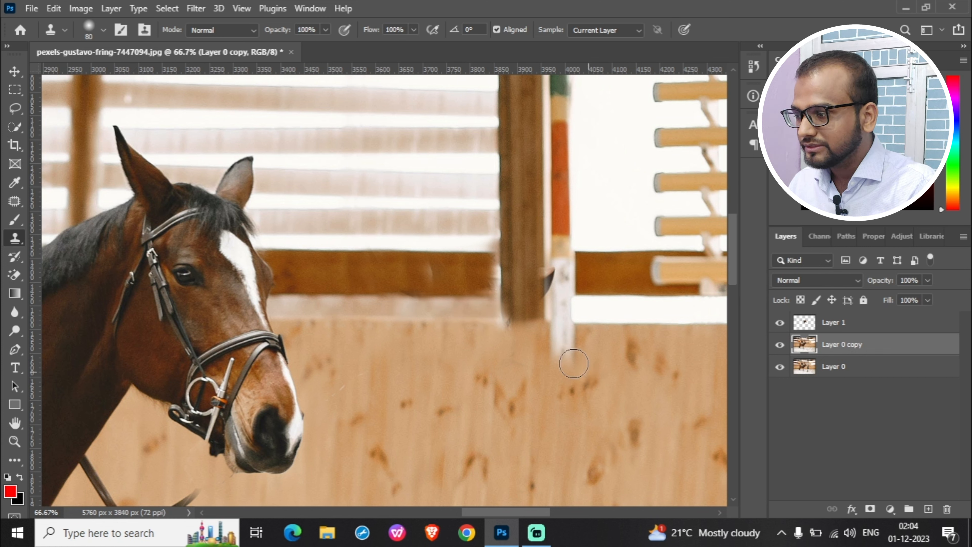
left_click_drag(561, 341, 560, 369)
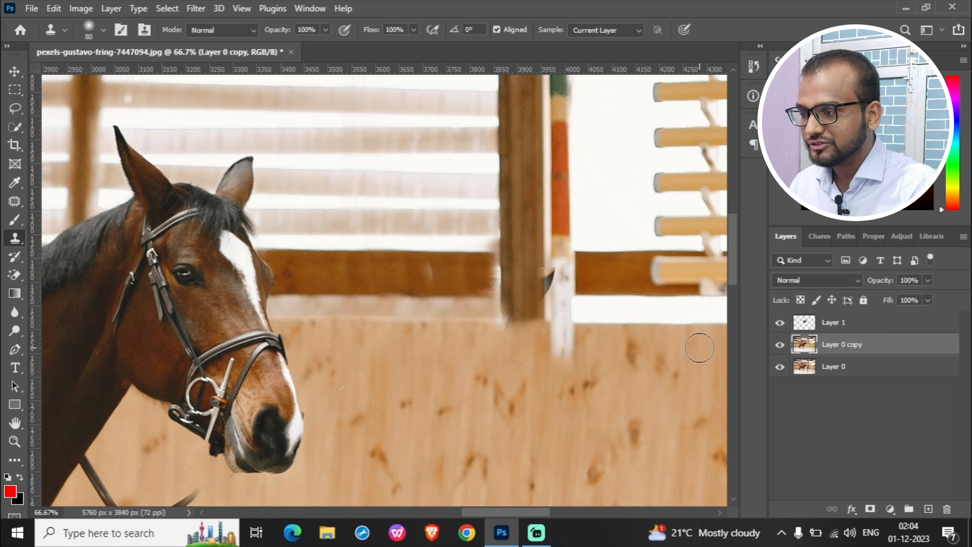
left_click(694, 325, "alt")
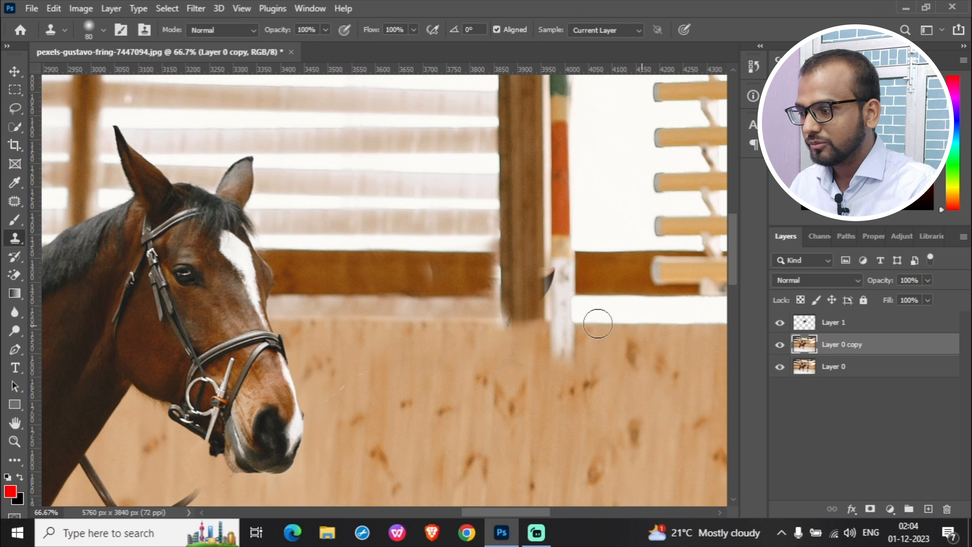
mouse_move(577, 325)
left_mouse_down()
mouse_move(559, 338)
mouse_move(581, 345)
mouse_move(556, 356)
mouse_move(598, 374)
mouse_move(597, 355)
mouse_move(561, 312)
mouse_move(581, 309)
mouse_move(554, 315)
mouse_move(589, 317)
mouse_move(564, 316)
left_mouse_up()
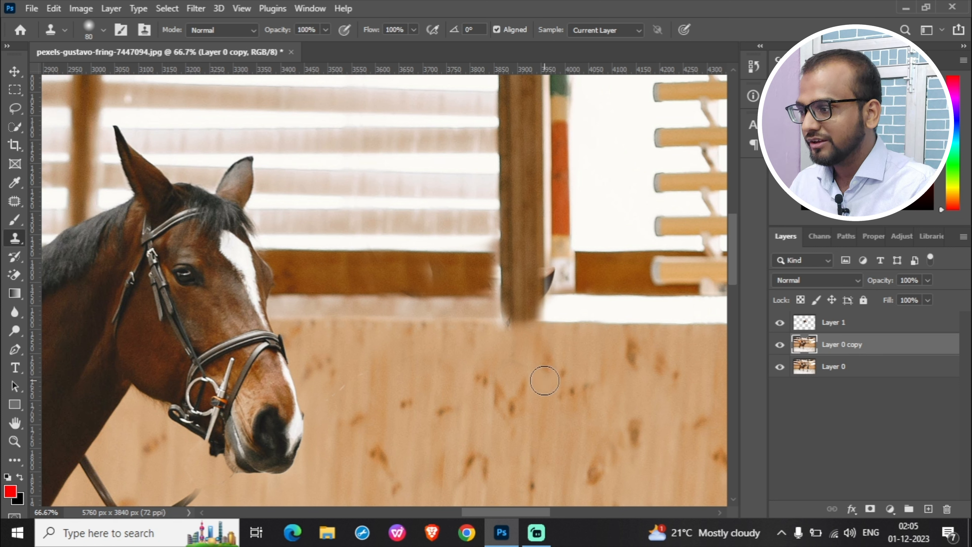
Step: Lasso the leftover hat brim tip beside the wooden post and replace it with a Content-Aware fill at 100% opacity
key("z")
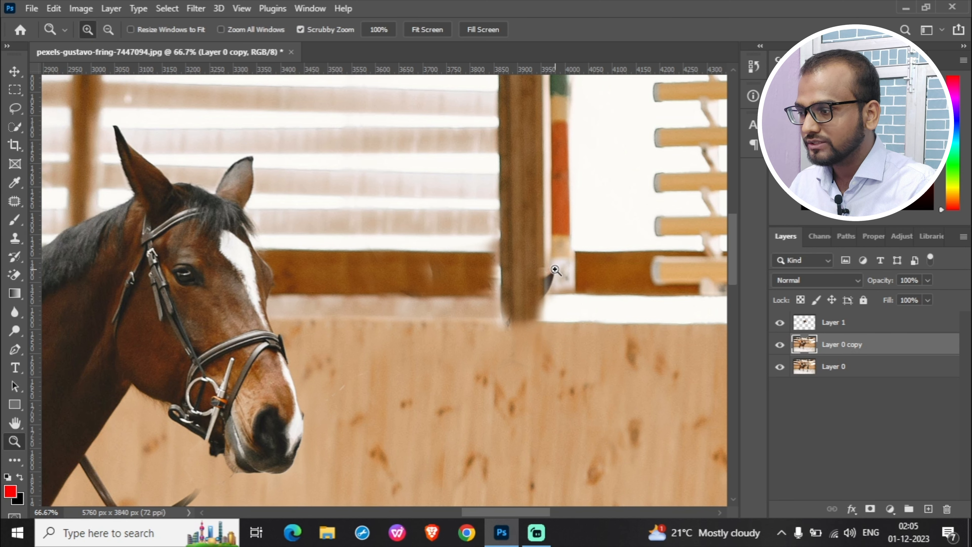
left_click(552, 272)
left_click(550, 260)
key("l")
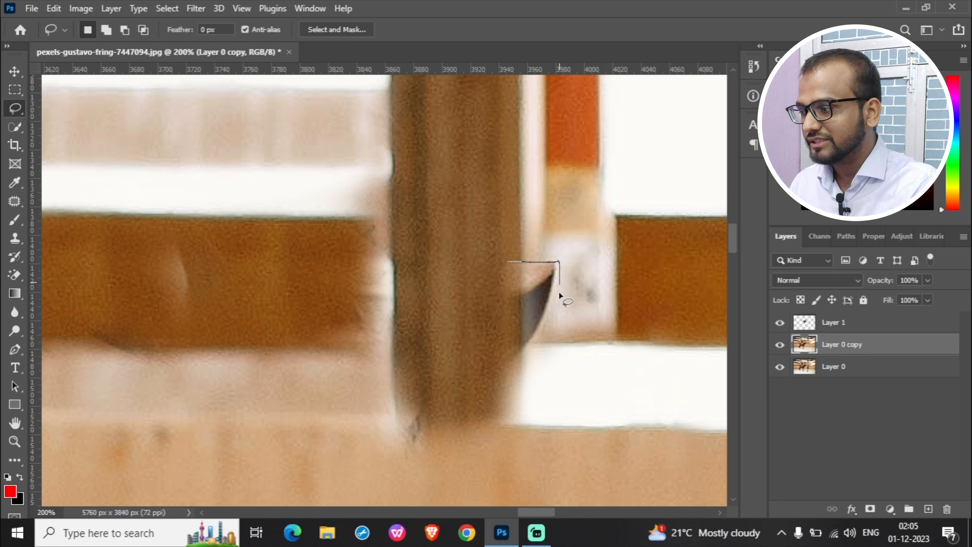
left_click_drag(513, 364, 507, 264)
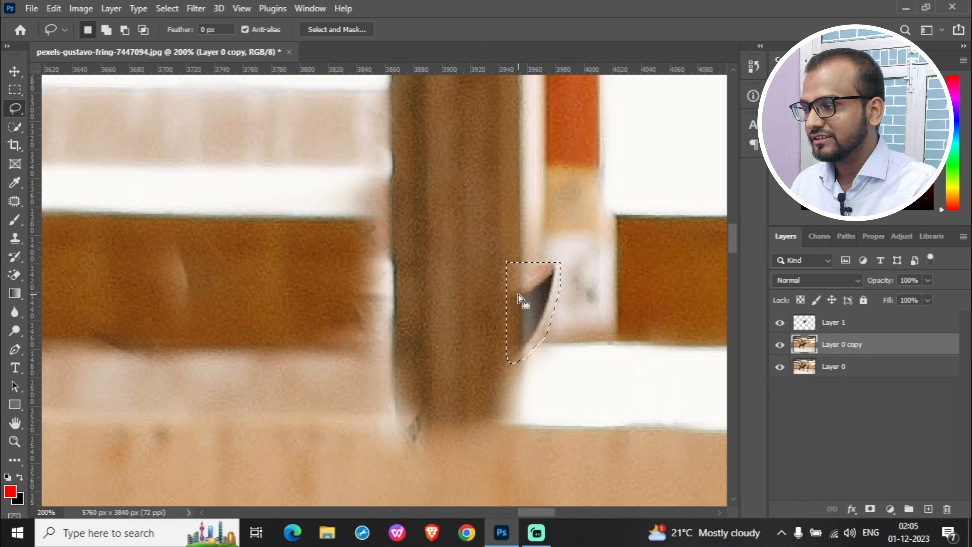
right_click(522, 293)
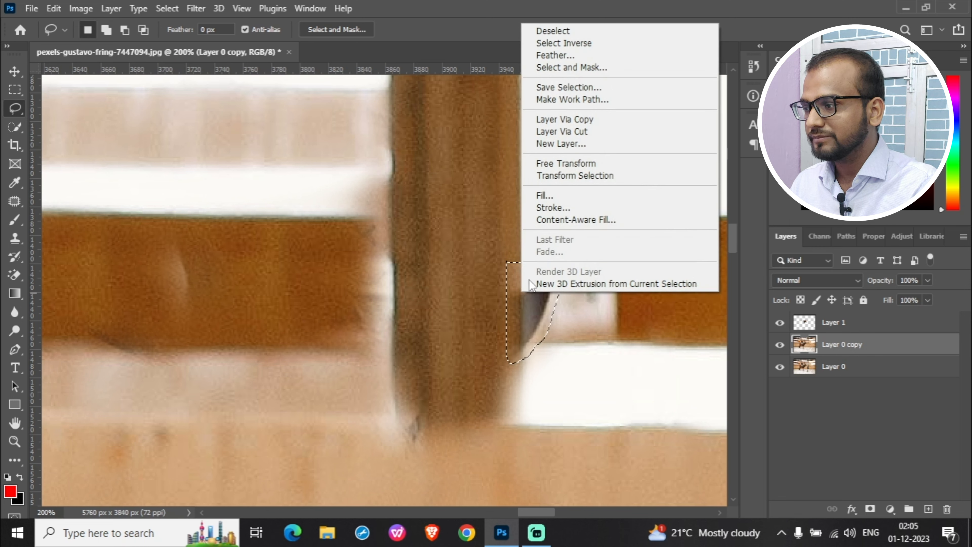
left_click(567, 196)
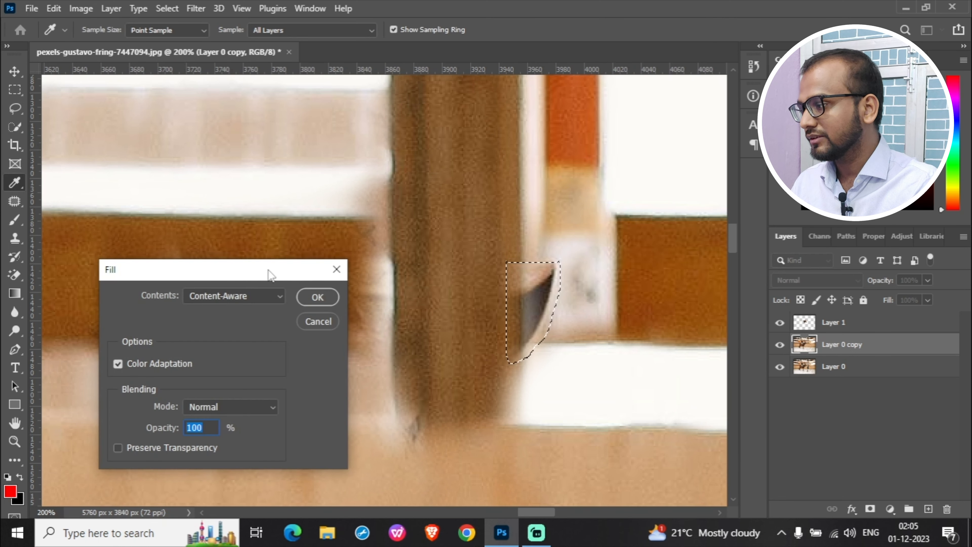
left_click(321, 298)
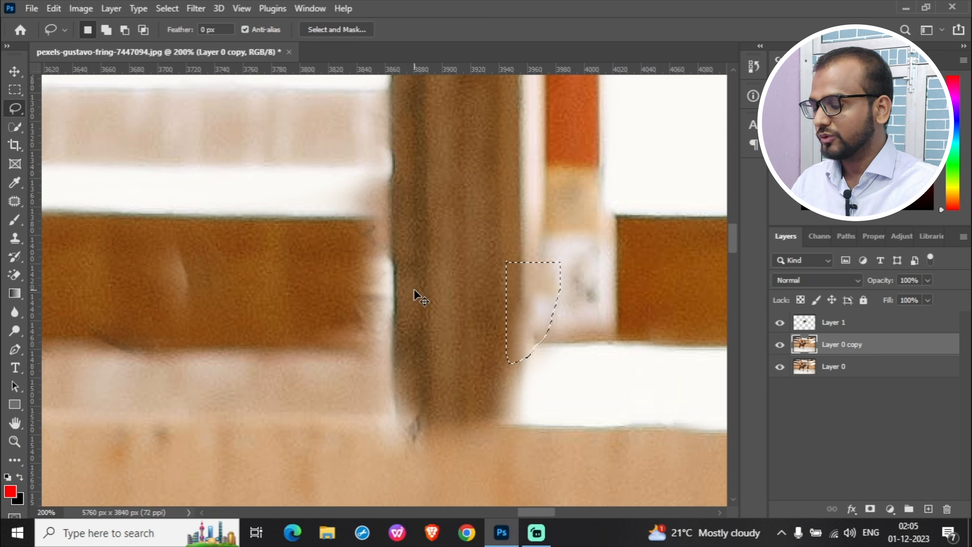
key("ctrl+d")
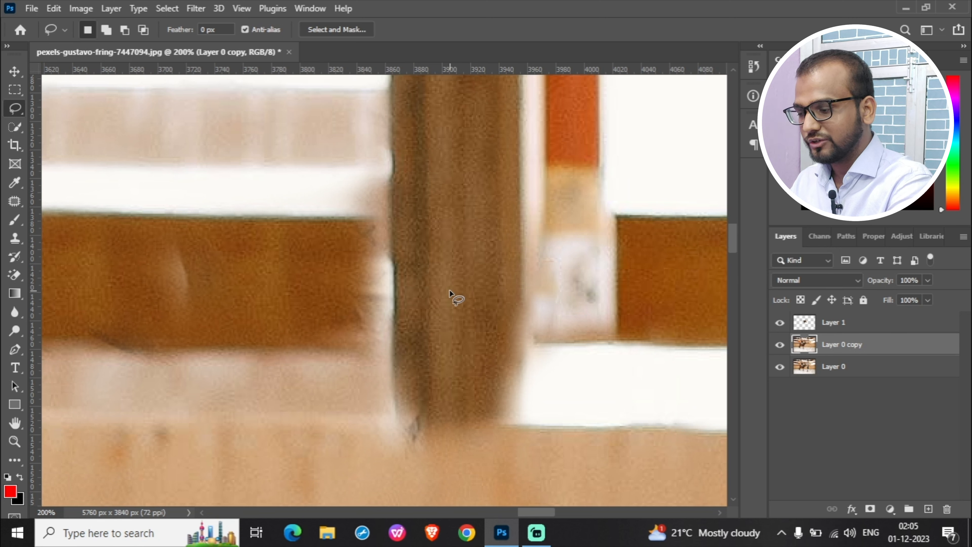
Step: Set the Clone Stamp brush to 50 px with 51% hardness for rebuilding the cut rein below the horse's mouth
key("ctrl+0")
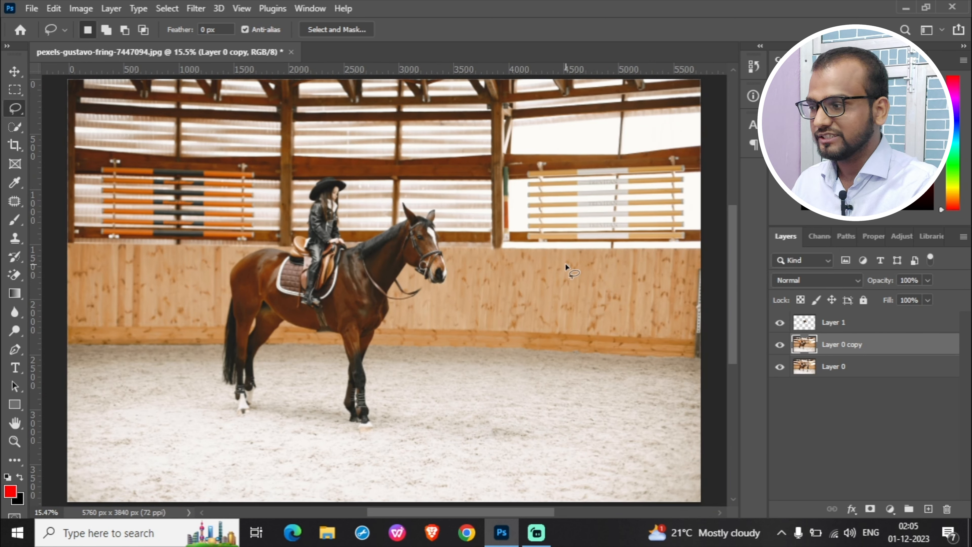
key("z")
left_click(421, 299)
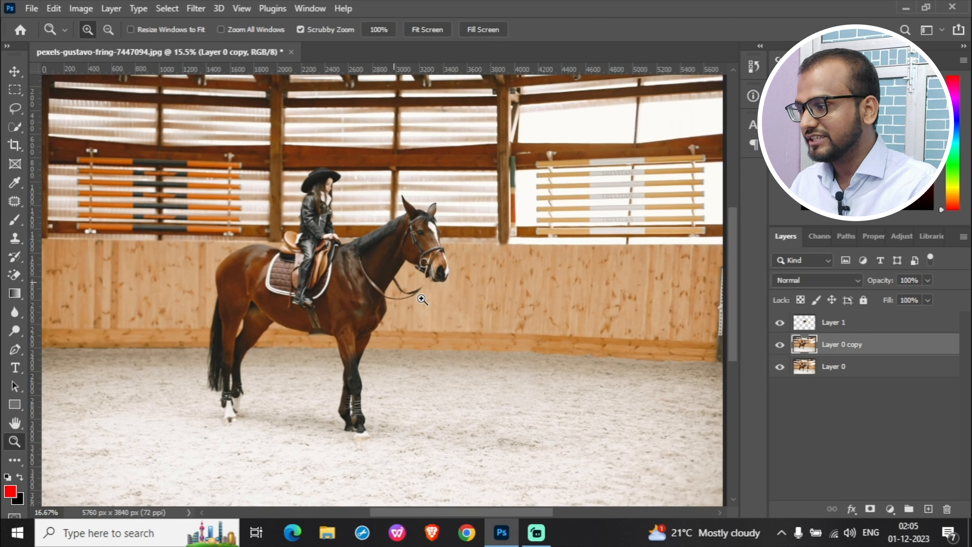
left_click(422, 299)
left_click(421, 298)
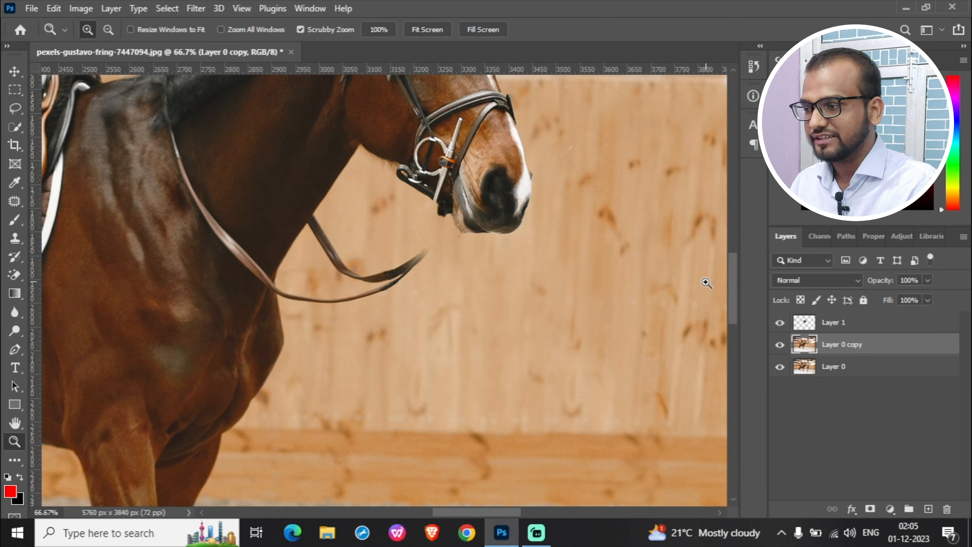
scroll(733, 300, "up", 1)
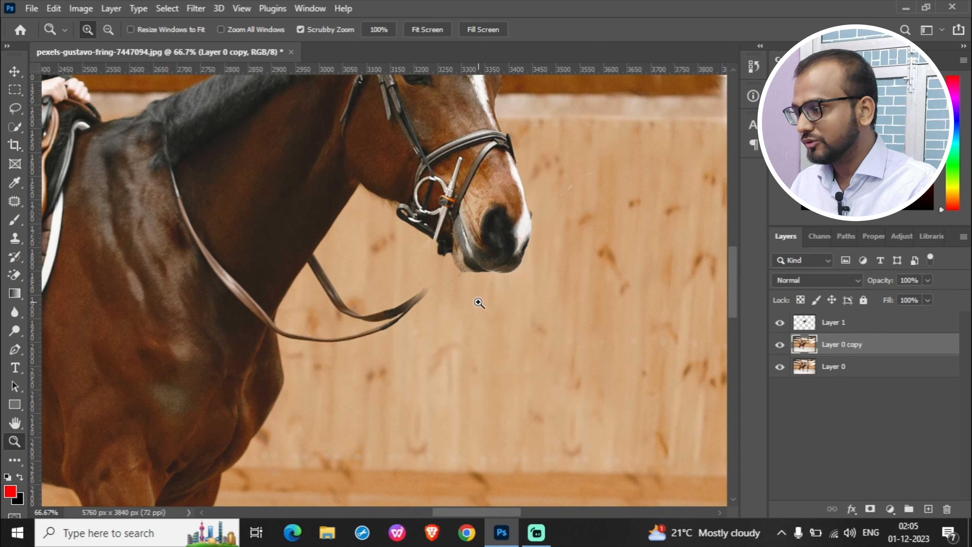
key("s")
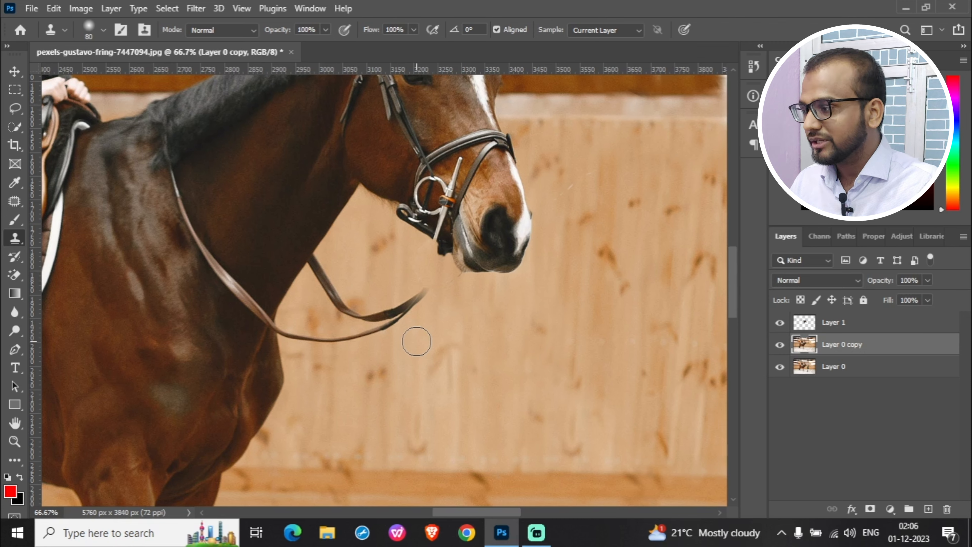
key("z")
left_click(417, 298)
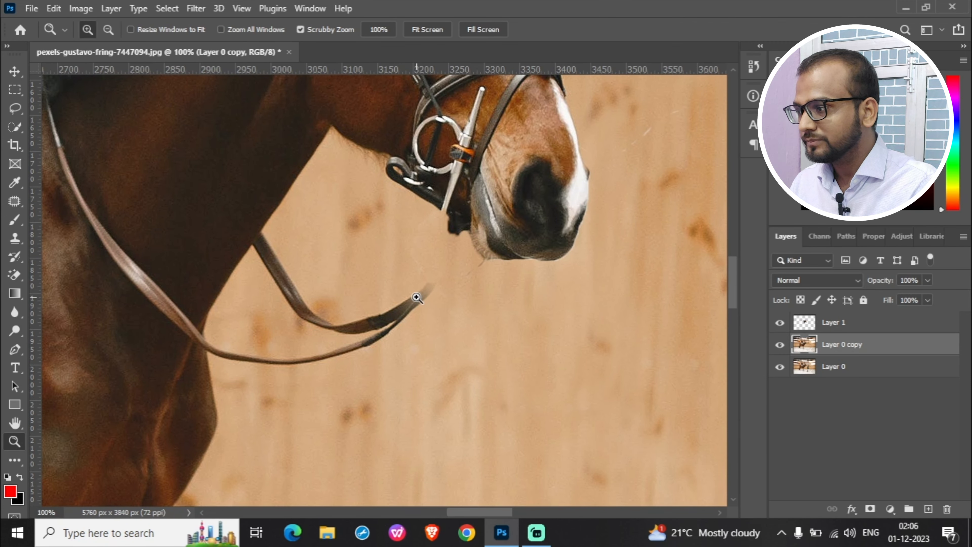
key("s")
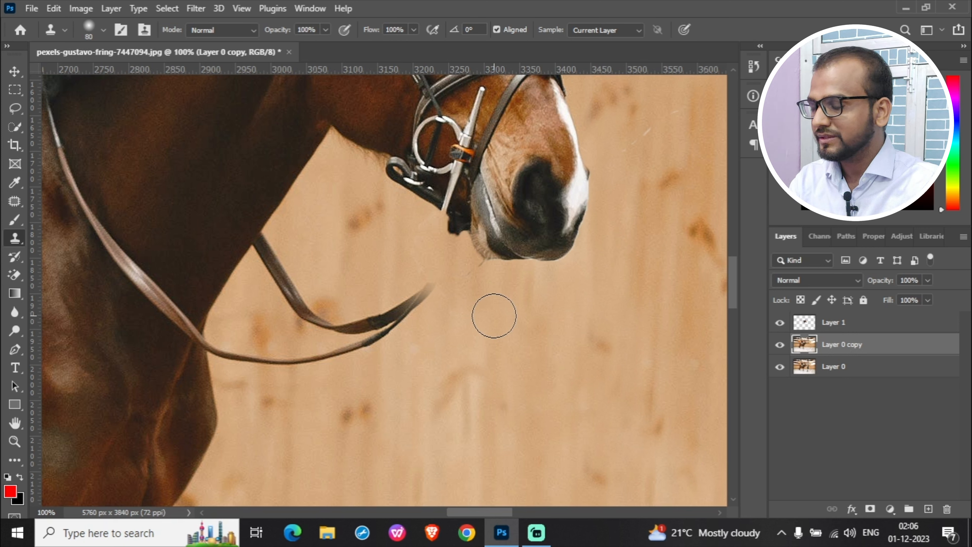
key("bracketleft")
key("bracketleft")
key("bracketleft")
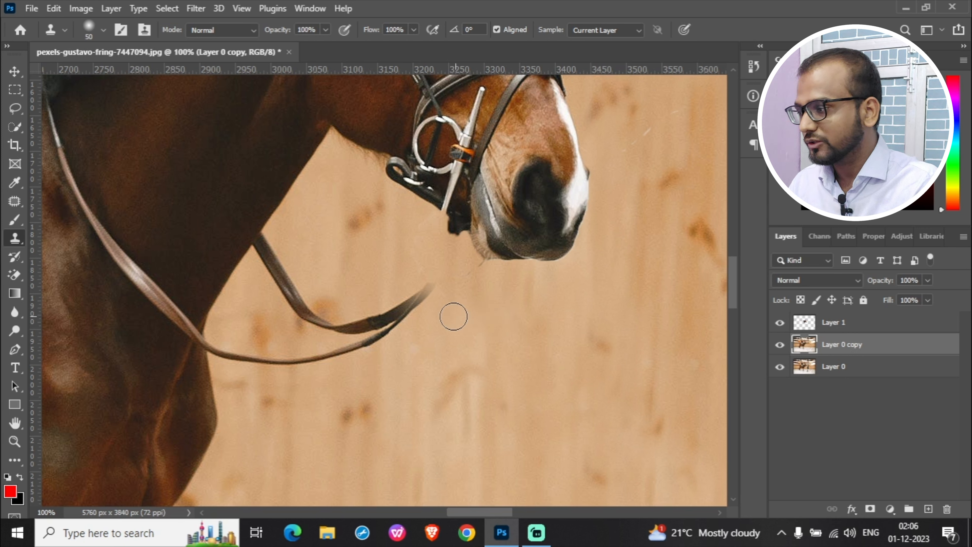
right_click(501, 301)
left_click_drag(581, 328, 590, 329)
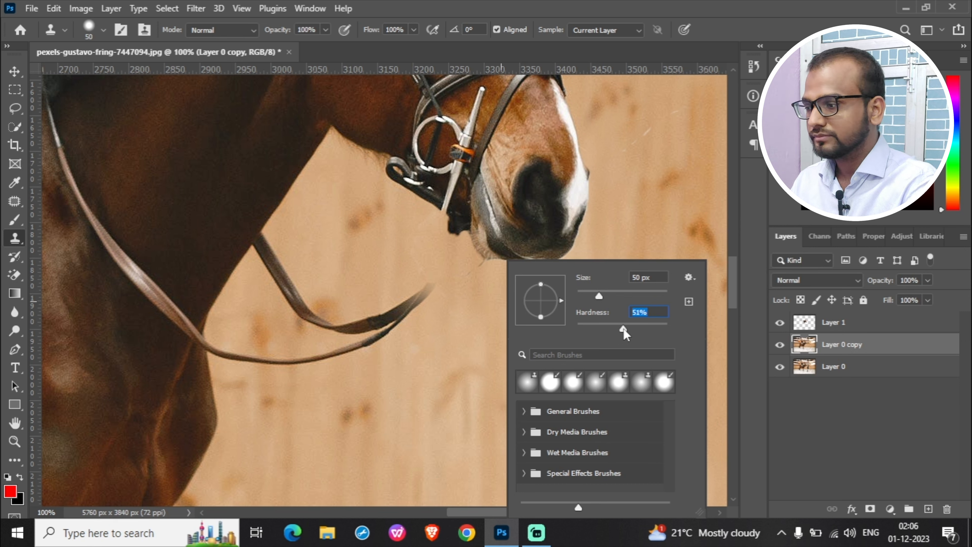
key("Return")
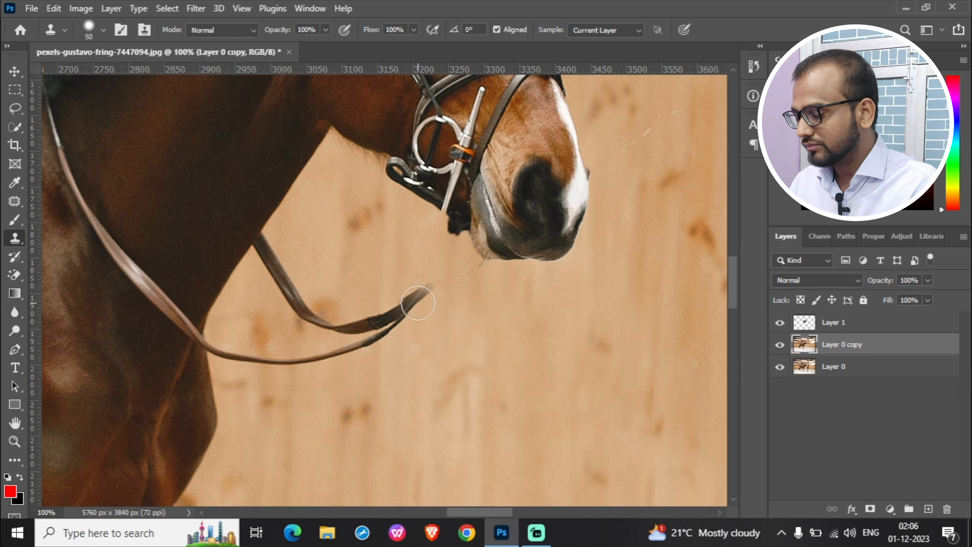
Step: Try to extend the rein's cut end toward the bit by cloning its tip, and undo the strokes
left_click(418, 303, "alt")
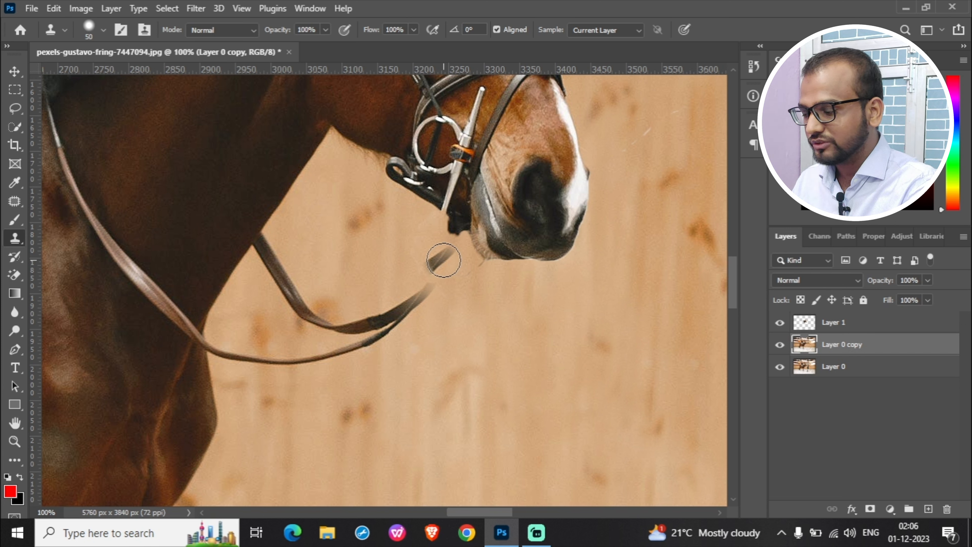
key("ctrl+alt+z")
key("ctrl+alt+z")
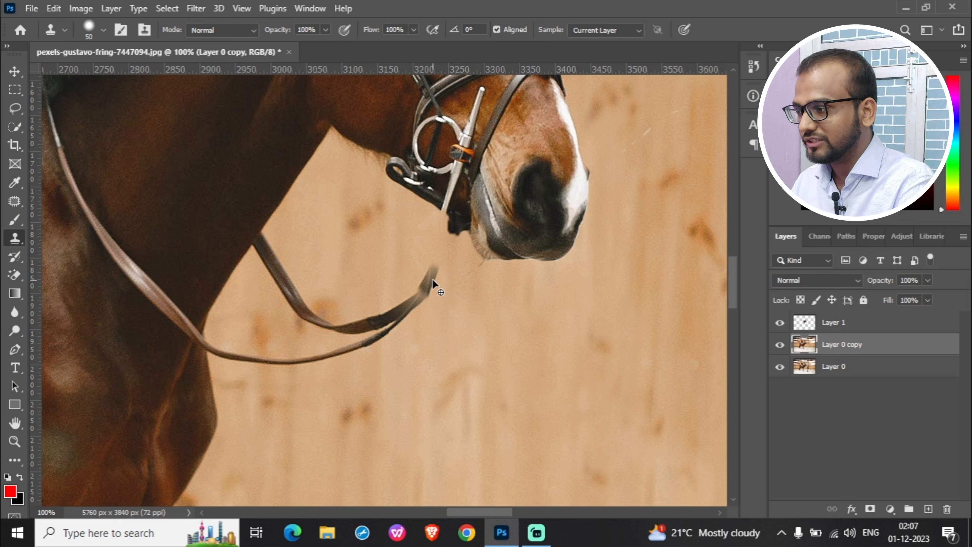
Step: Clone the rein's tip upward from its cut end to lengthen it toward the horse's bit
left_click_drag(433, 280, 437, 274)
left_click(423, 287, "alt")
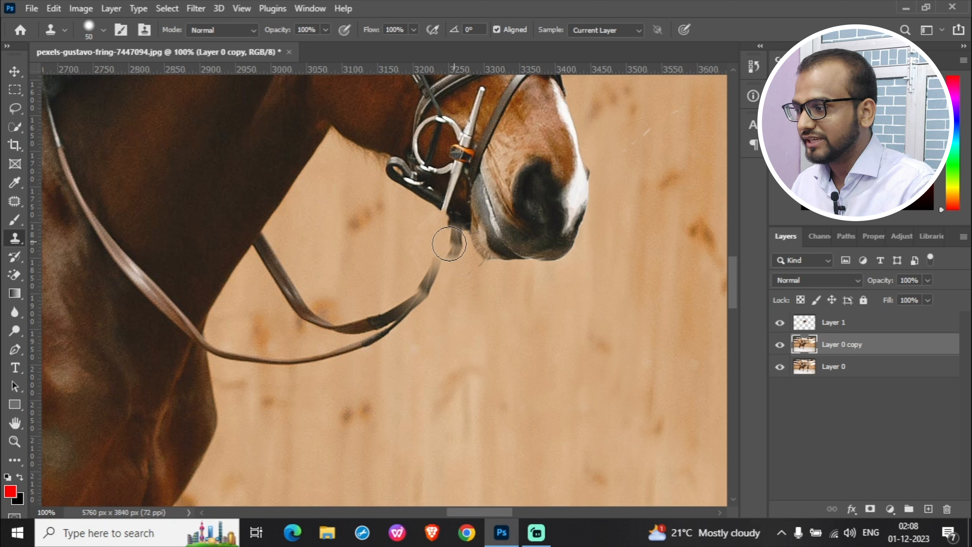
left_click_drag(449, 244, 440, 251)
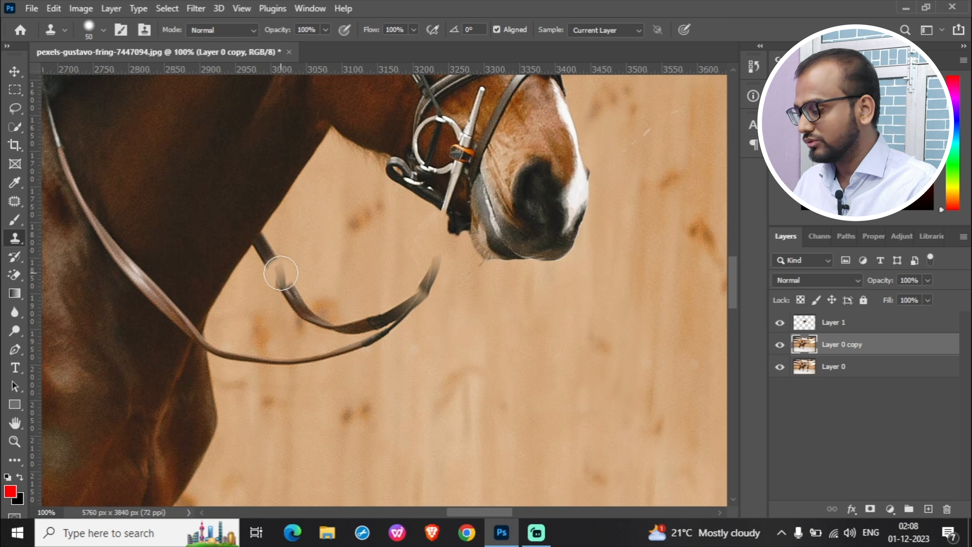
Step: Sample the rein near the horse's neck, rotate the clone source, and paint the missing rein section up to the bit
left_click(280, 273, "alt")
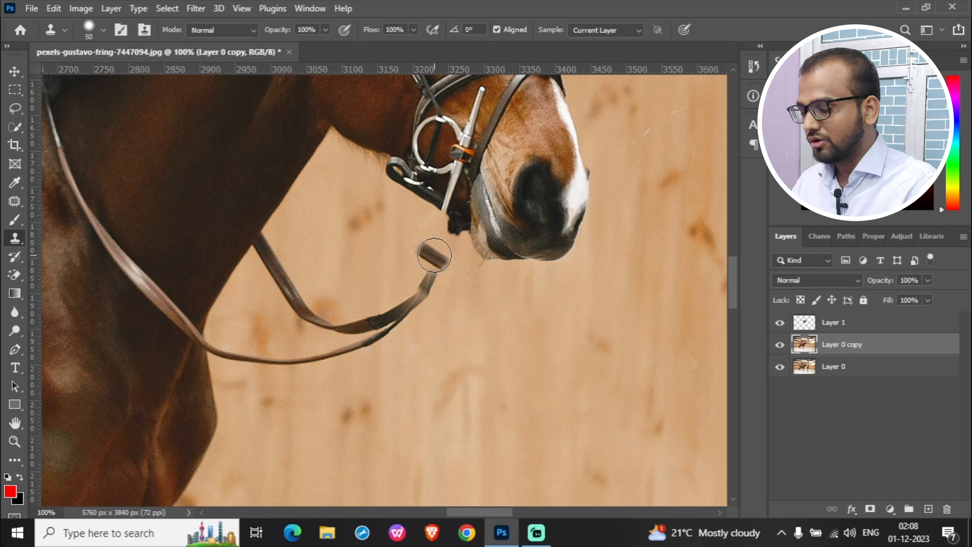
left_click(434, 256)
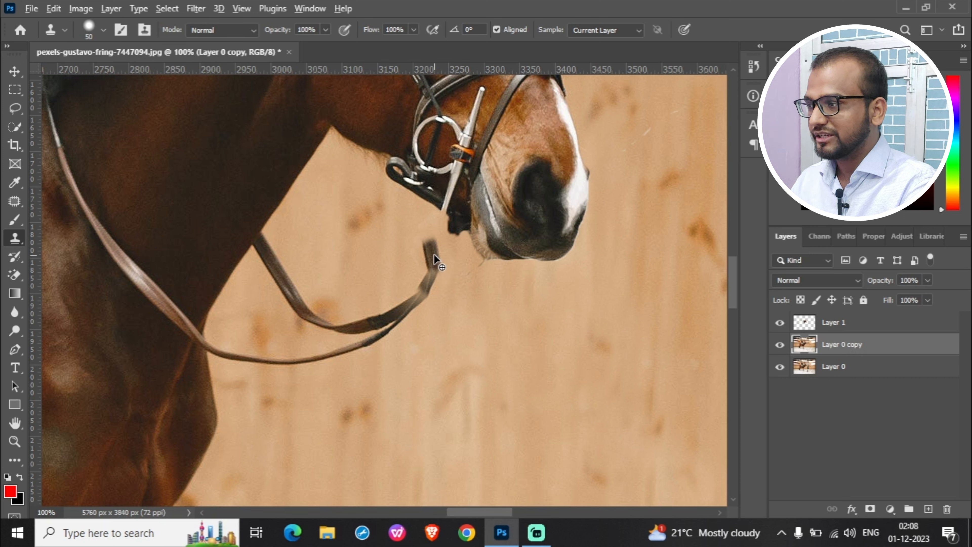
key("alt+shift+period")
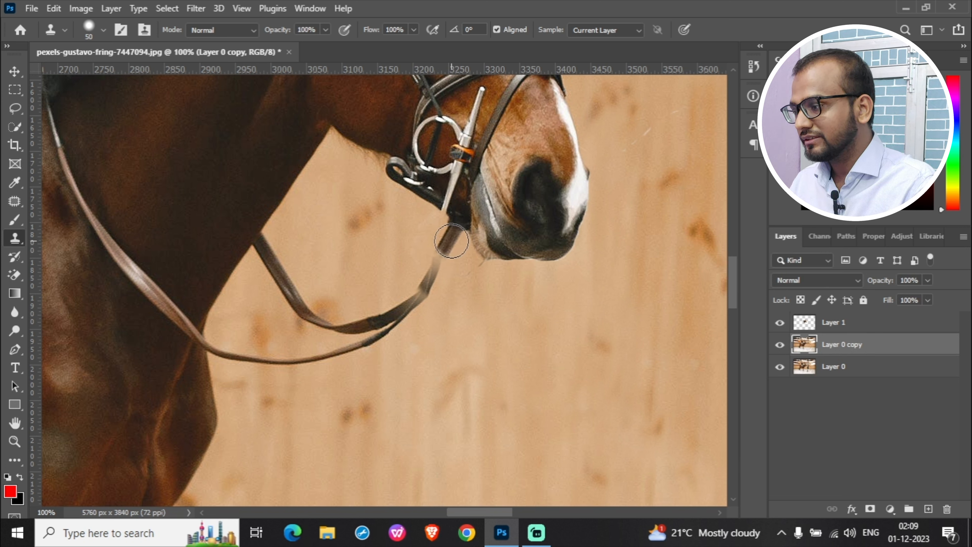
mouse_move(451, 240)
left_mouse_down()
mouse_move(455, 232)
mouse_move(431, 282)
left_mouse_up()
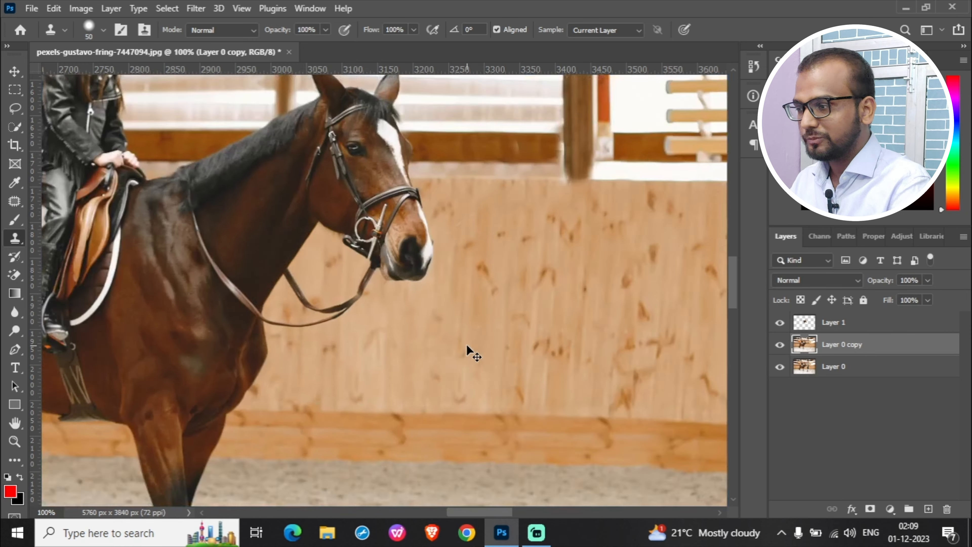
Step: View the whole photo and compare the finished retouch with the original by toggling the Layer 0 copy layer's visibility
key("ctrl+0")
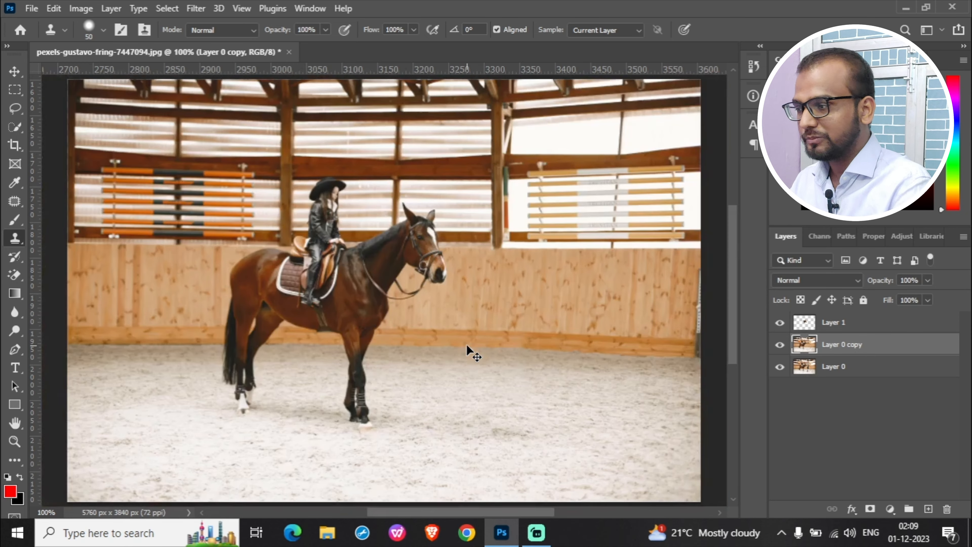
left_click(781, 346)
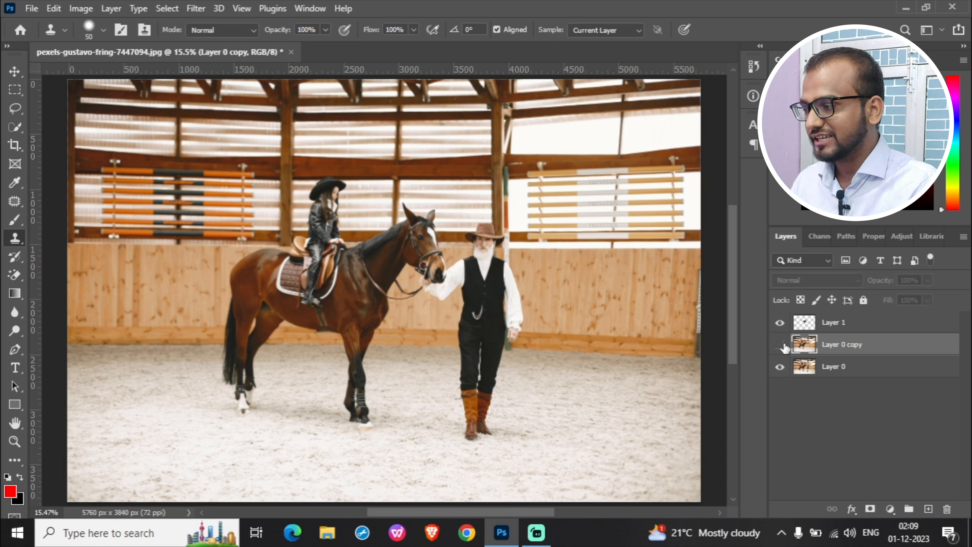
left_click(781, 346)
left_click(781, 345)
left_click(781, 346)
left_click(780, 345)
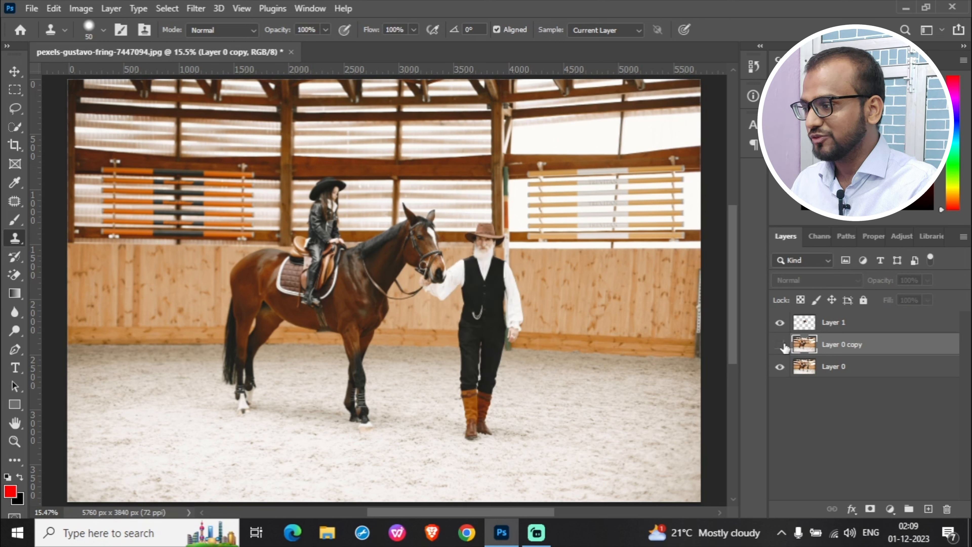